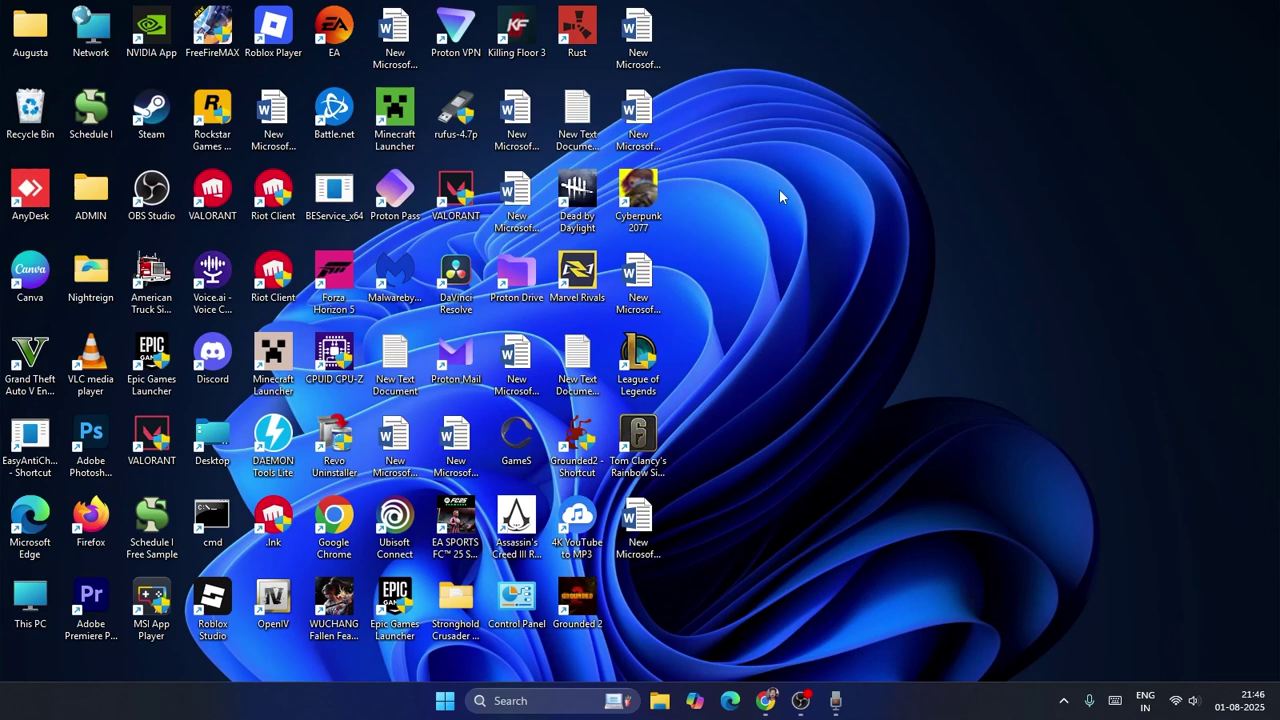
Step: Search Windows for Control Panel and open its Programs and Features page from the large icons view
left_click(538, 701)
type("con")
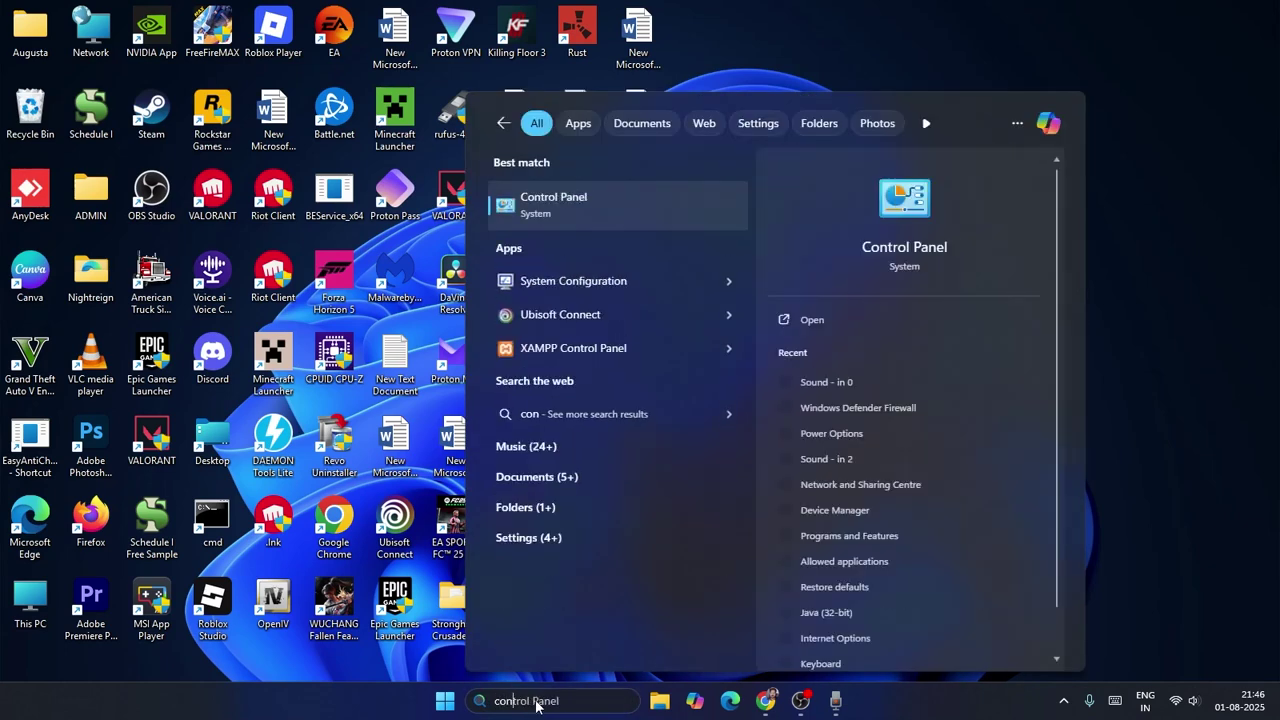
left_click(562, 199)
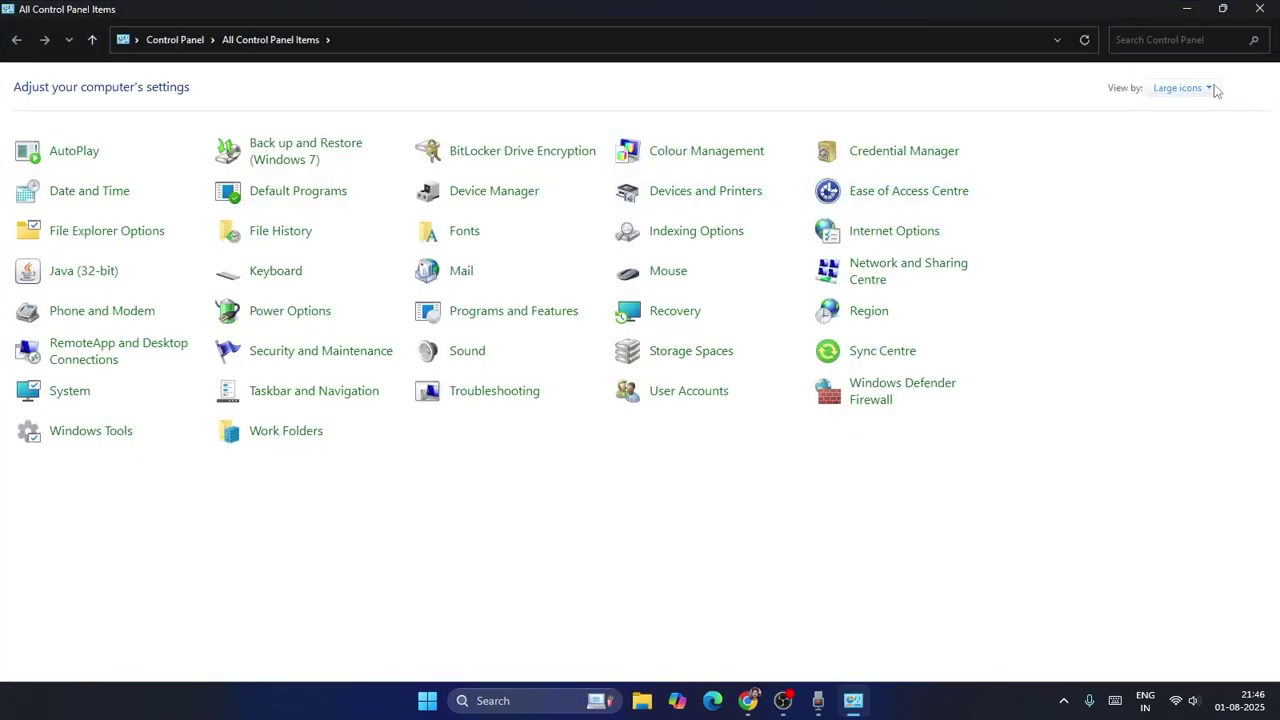
left_click(1209, 89)
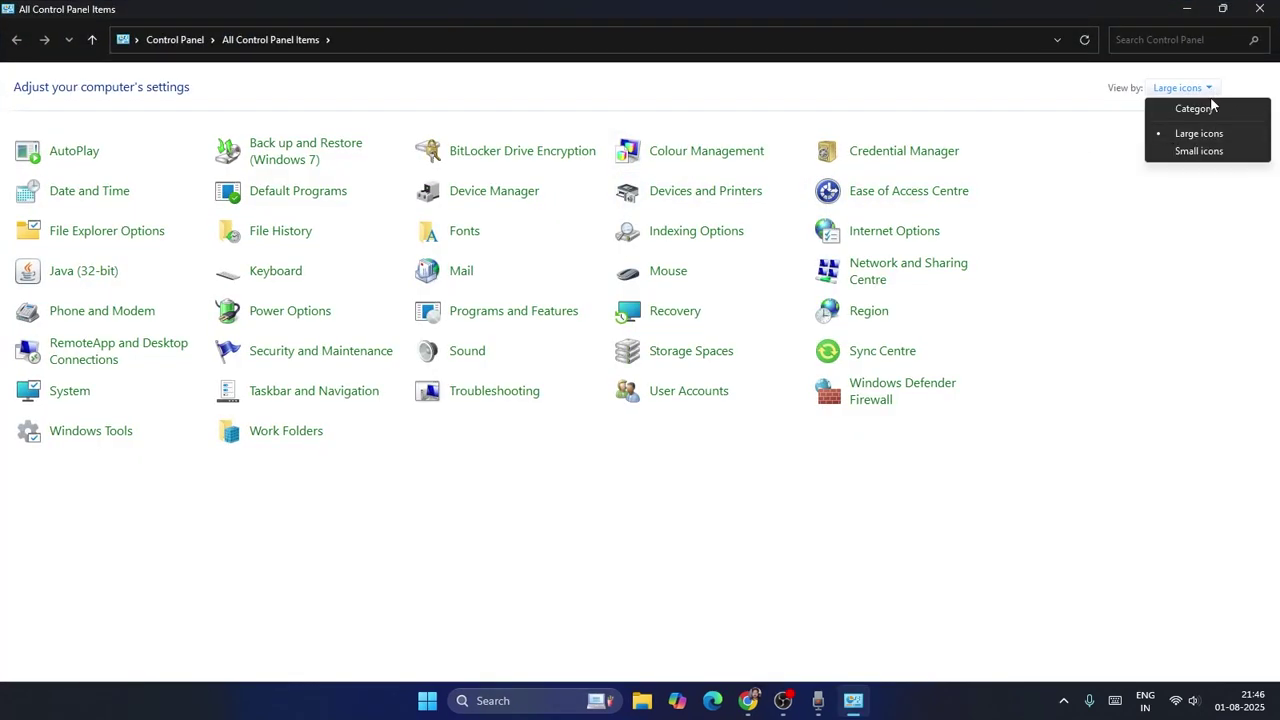
left_click(1189, 372)
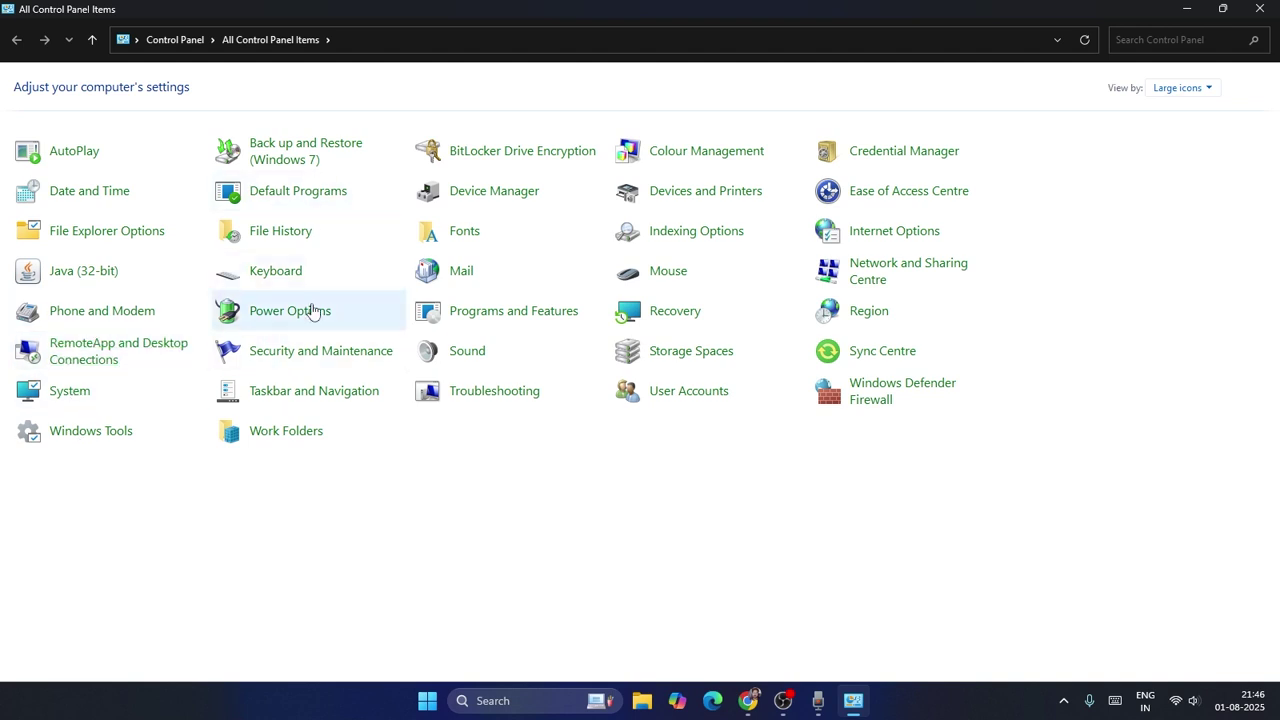
left_click(489, 316)
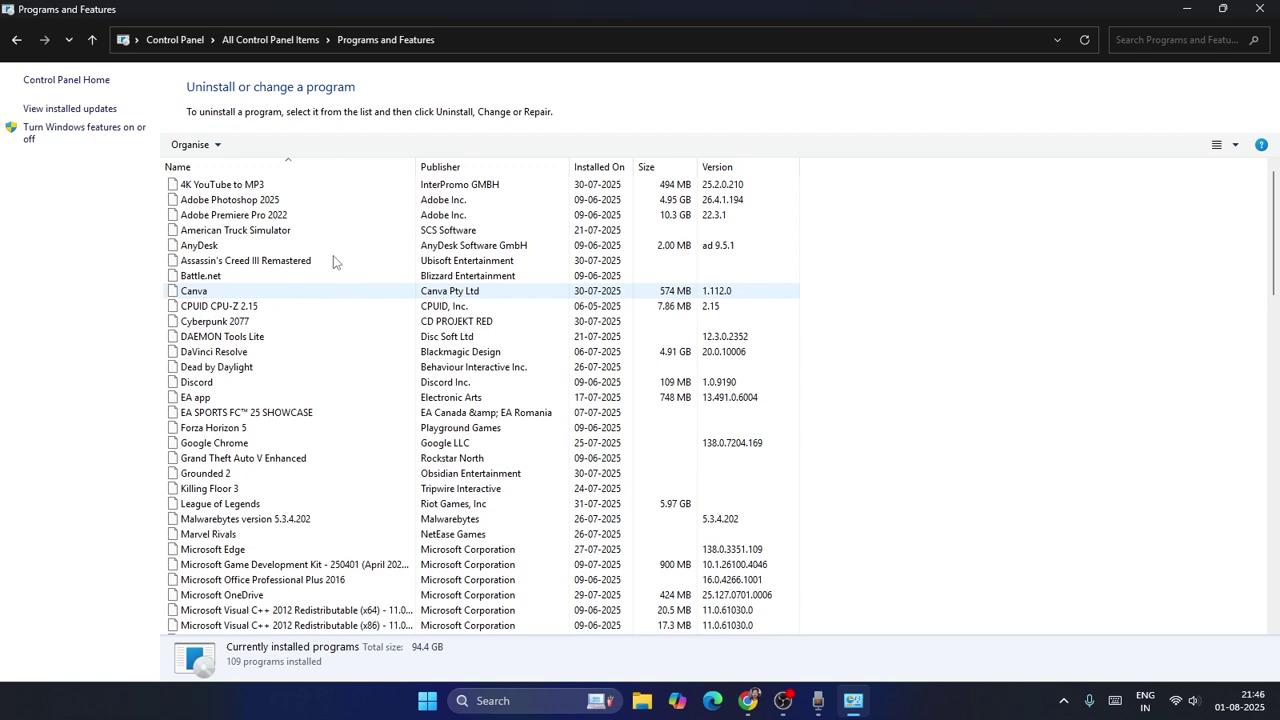
Step: Try to uninstall NVIDIA App 11.0.4.526 from the installed programs list and close Programs and Features
scroll(289, 352, "down", 5)
scroll(289, 352, "down", 20)
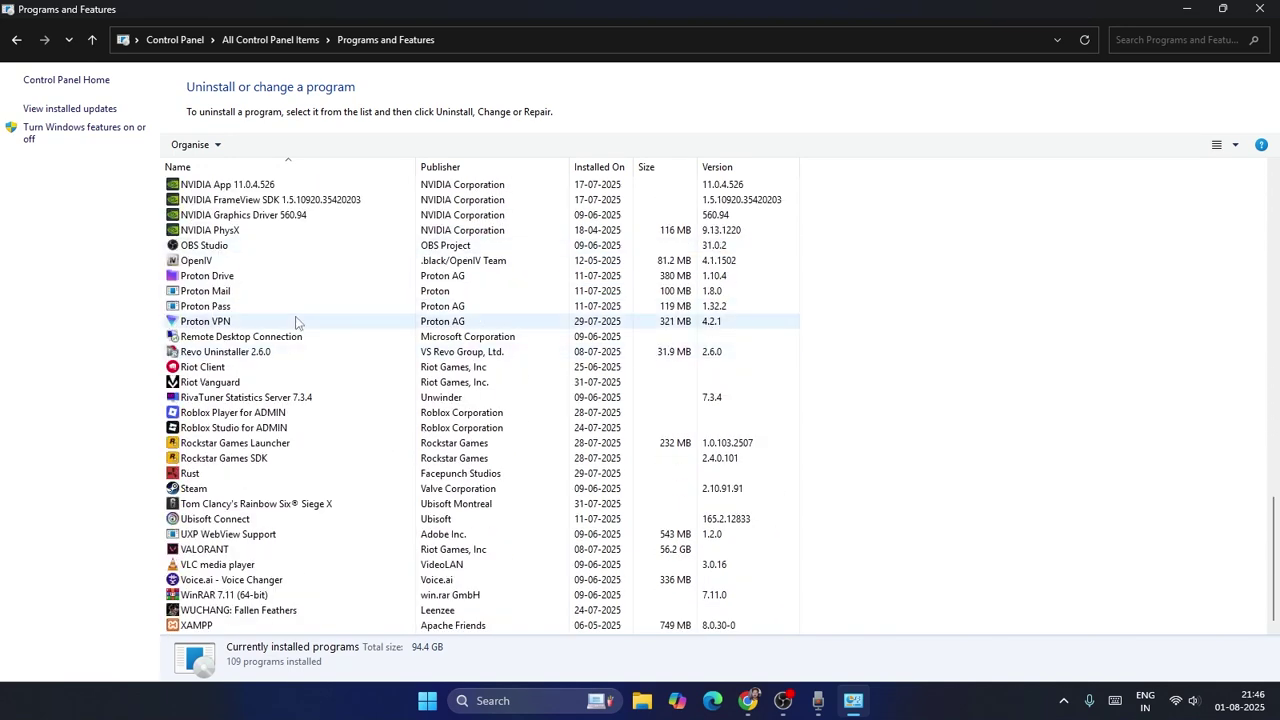
scroll(282, 270, "up", 2)
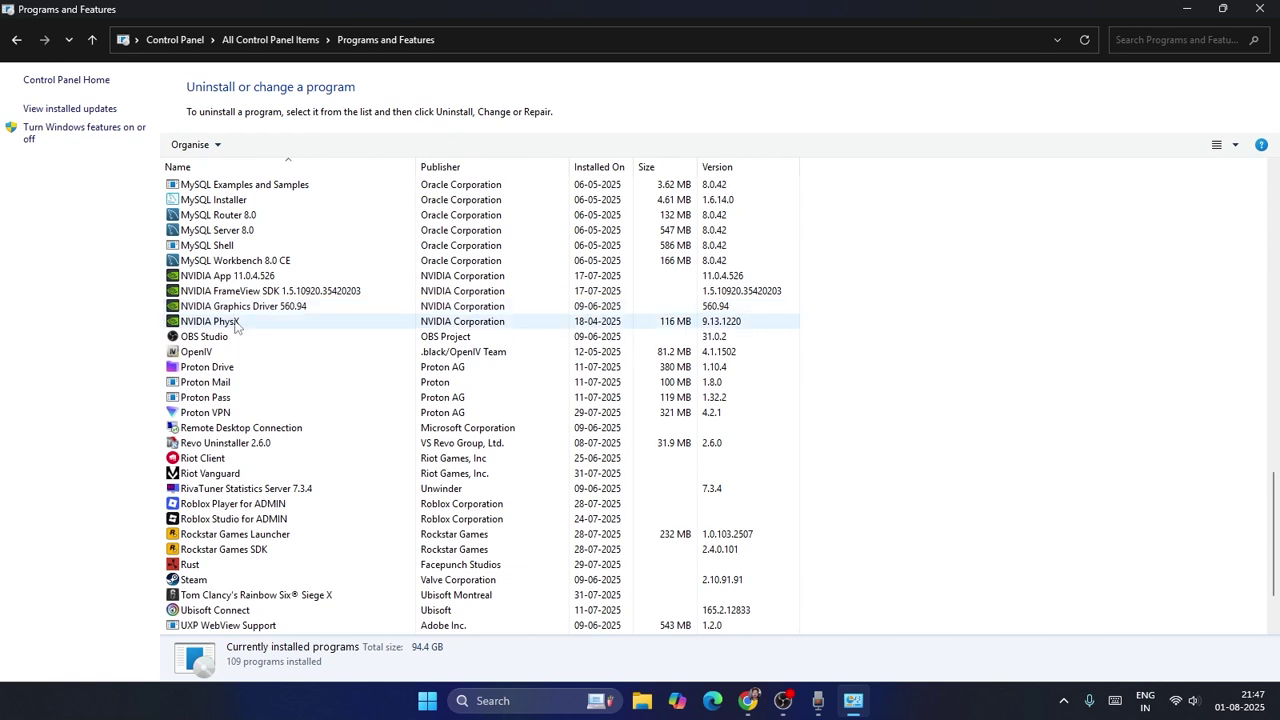
left_click(188, 277)
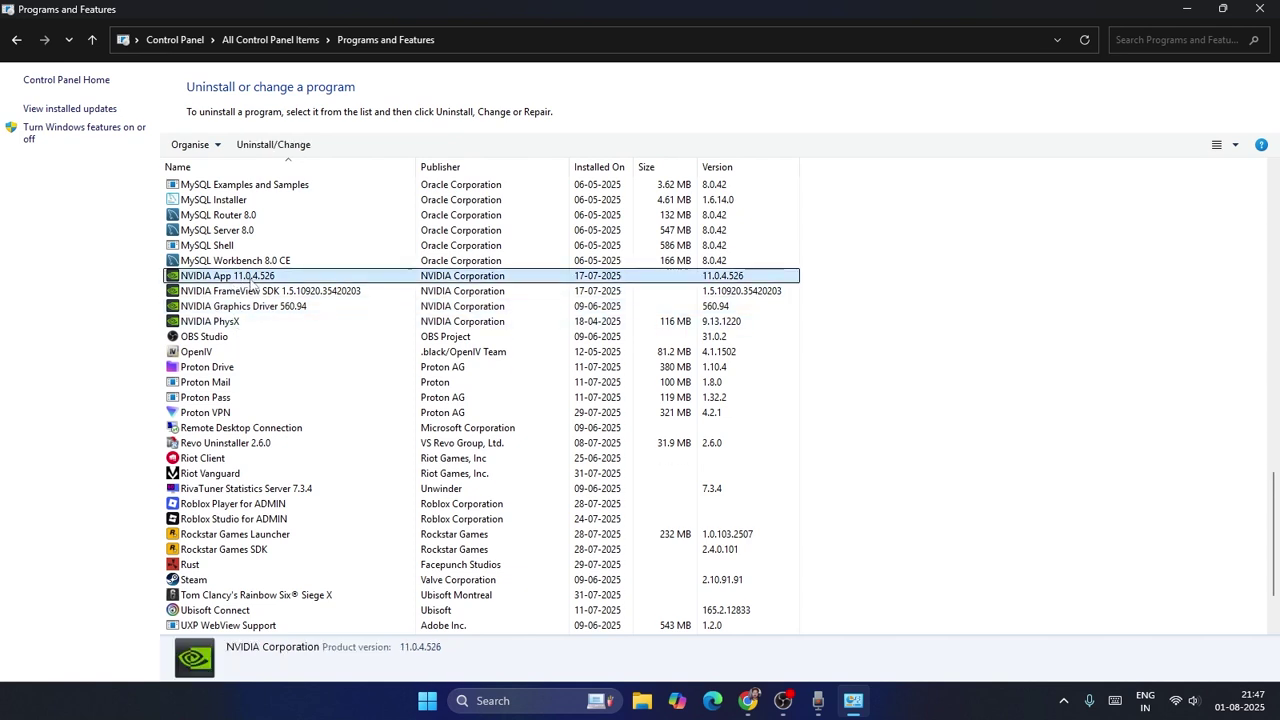
right_click(197, 284)
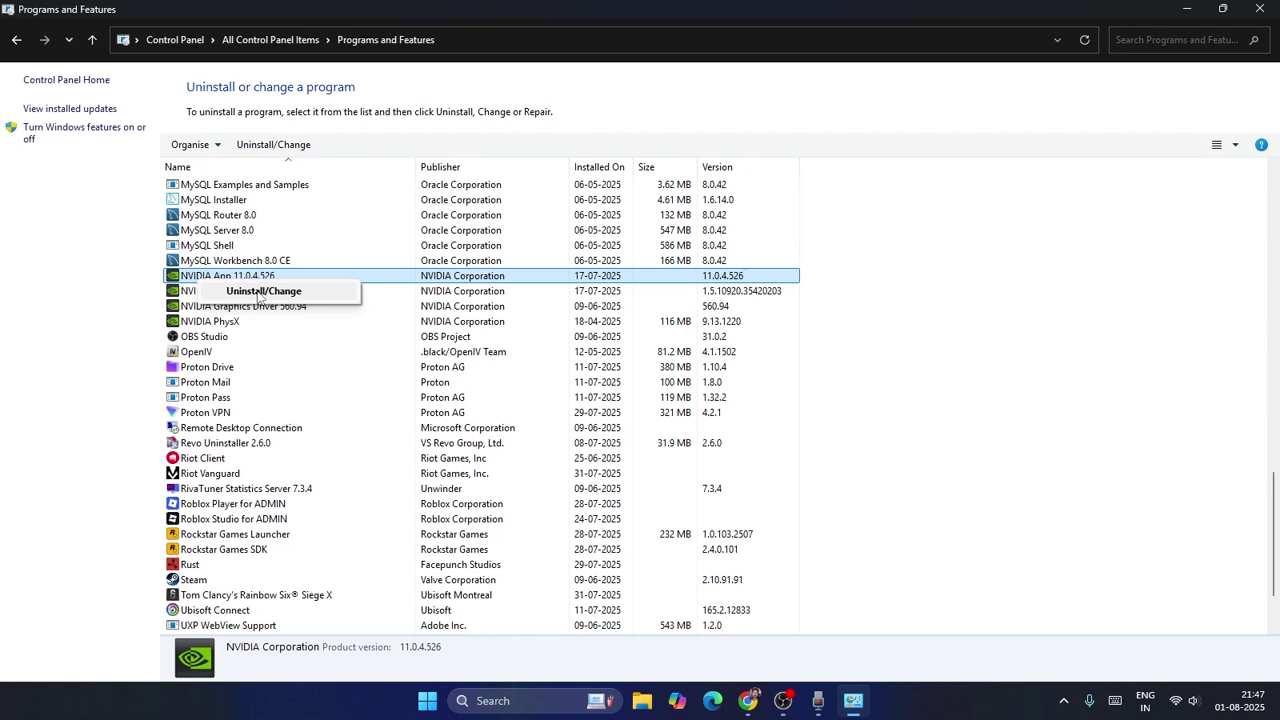
left_click(186, 292)
right_click(190, 291)
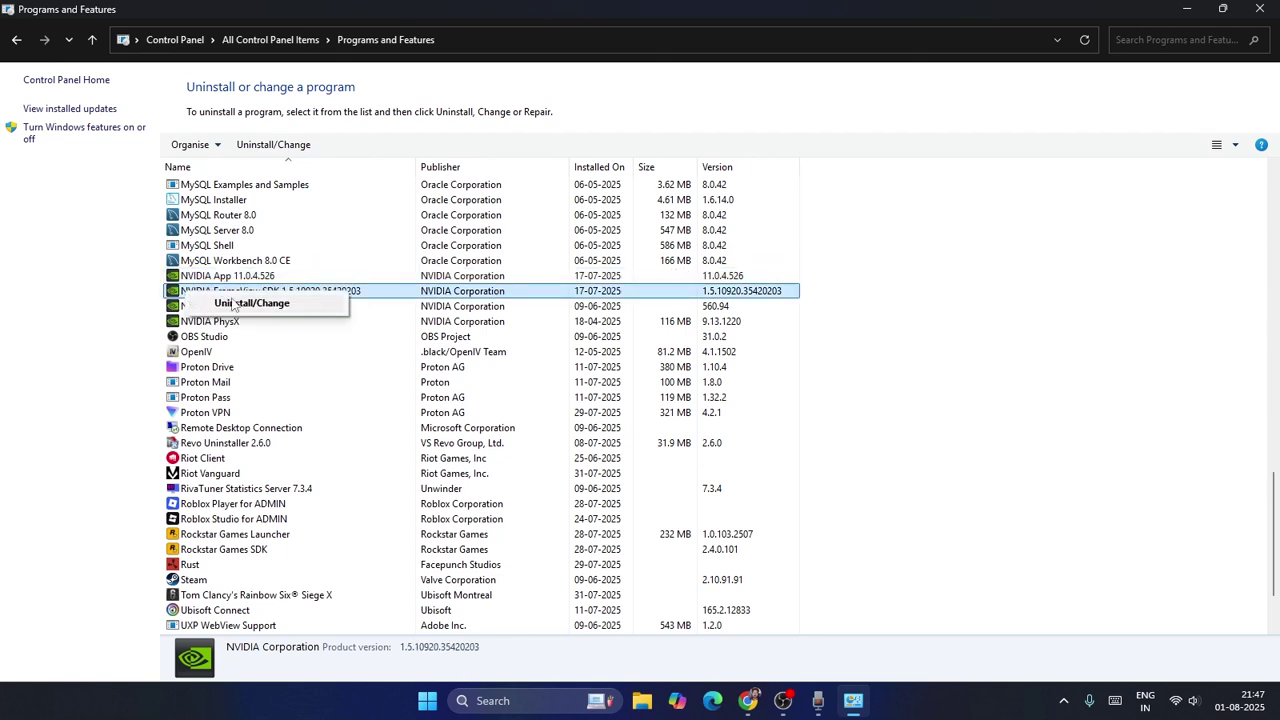
left_click(365, 296)
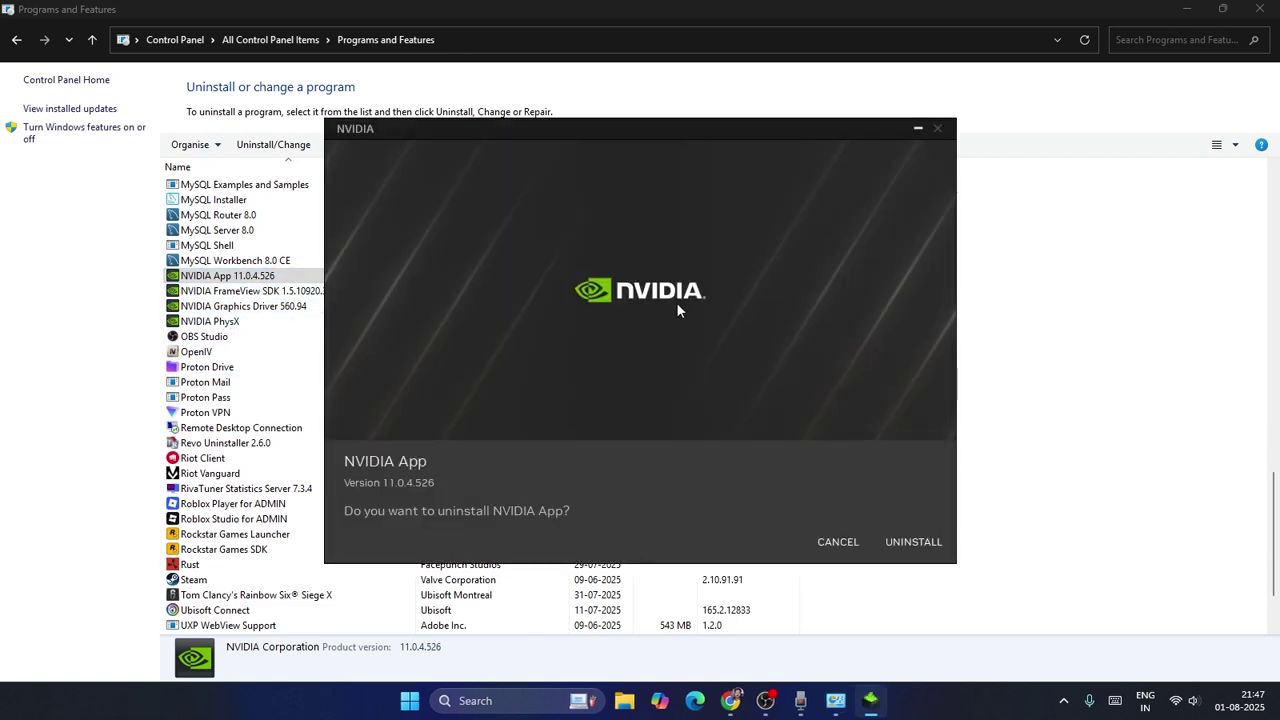
left_click(937, 128)
left_click(653, 411)
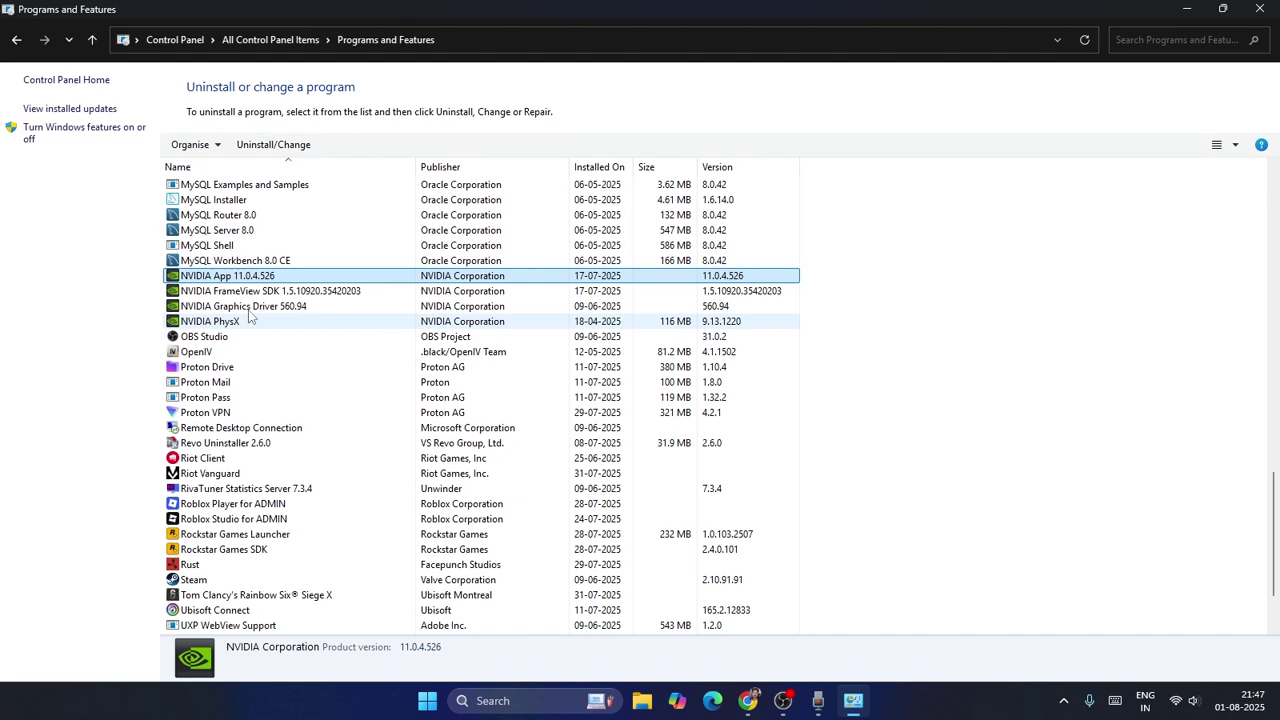
left_click(1259, 10)
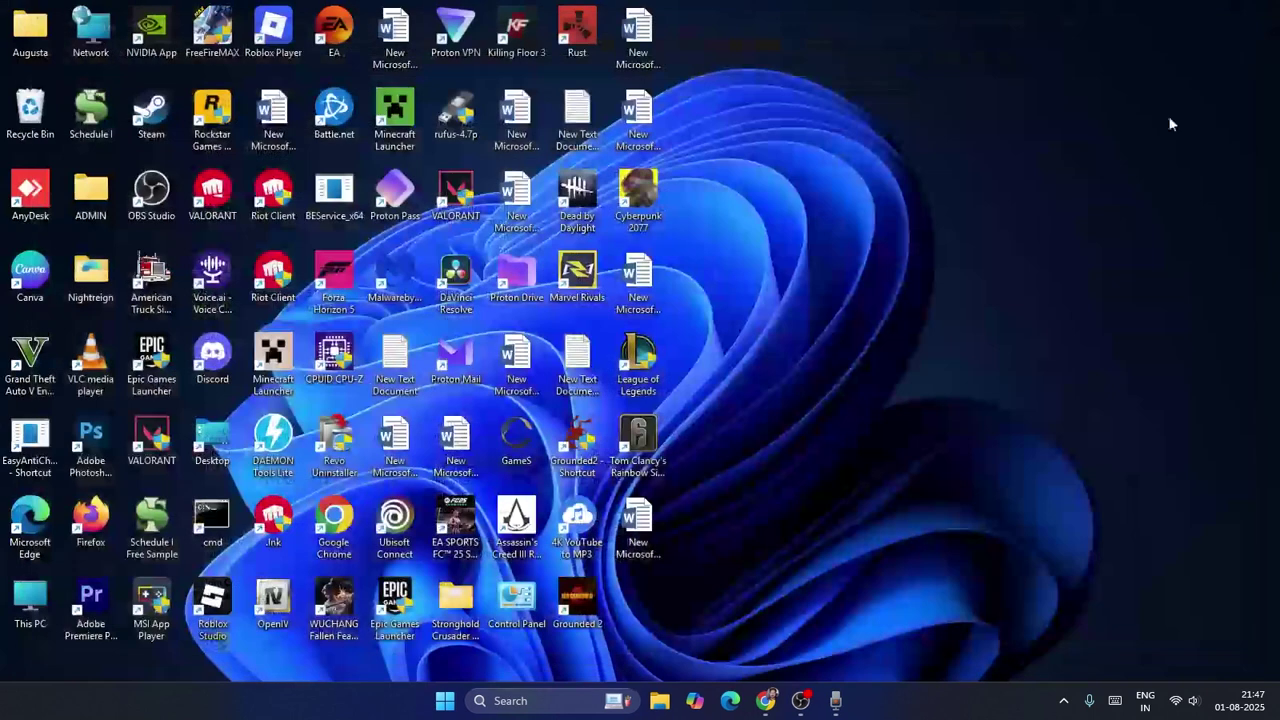
Step: Examine the running apps and background processes in a maximized Task Manager, including the task options for Sound Recorder, and close it
right_click(448, 703)
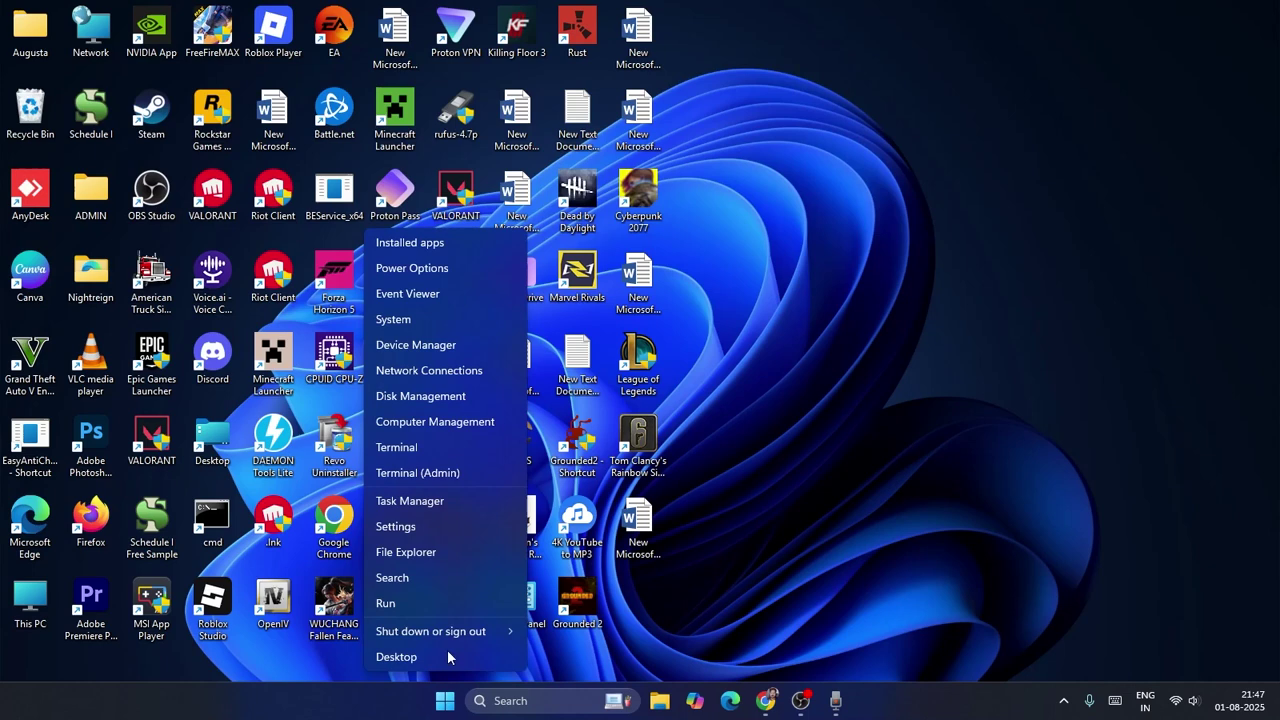
left_click(435, 497)
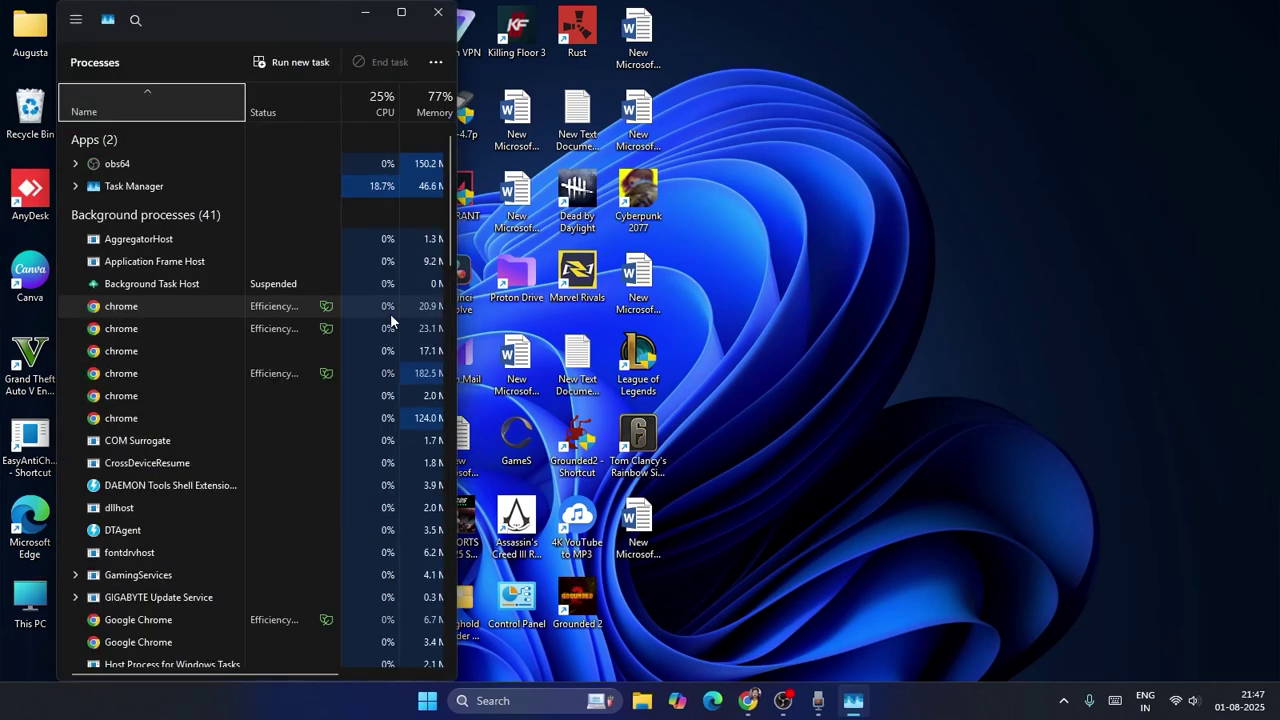
left_click(401, 12)
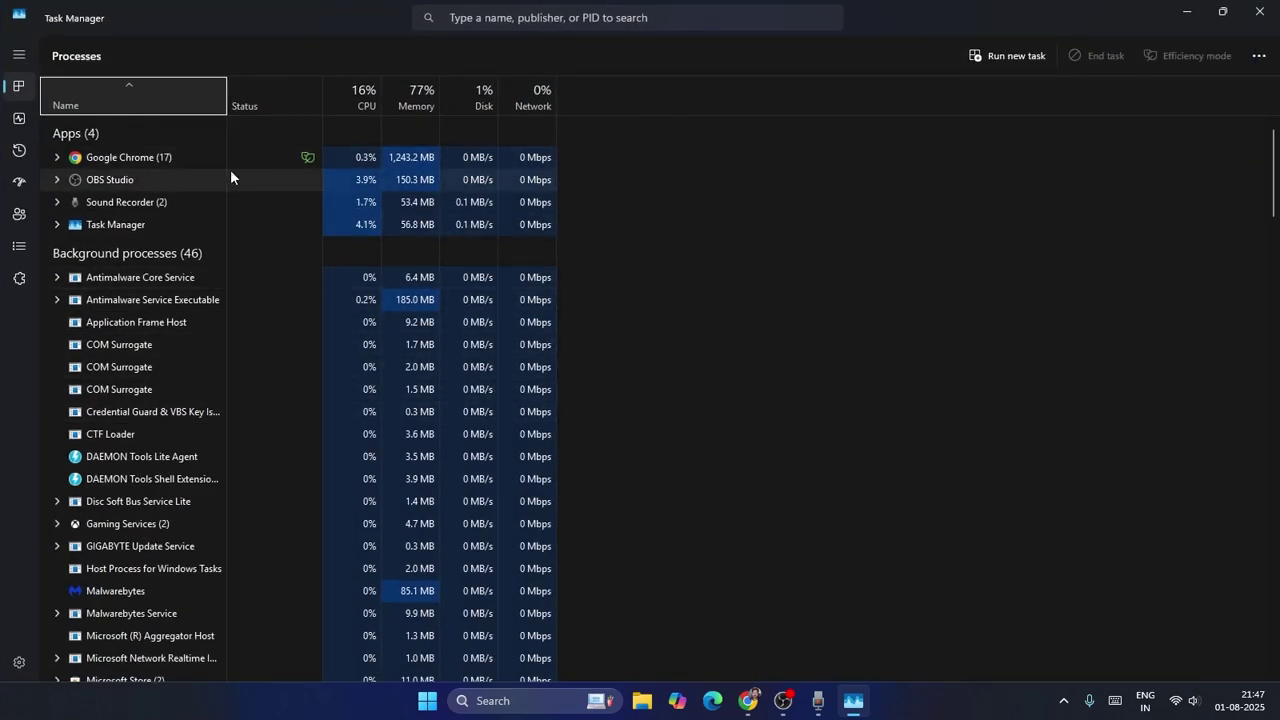
right_click(128, 206)
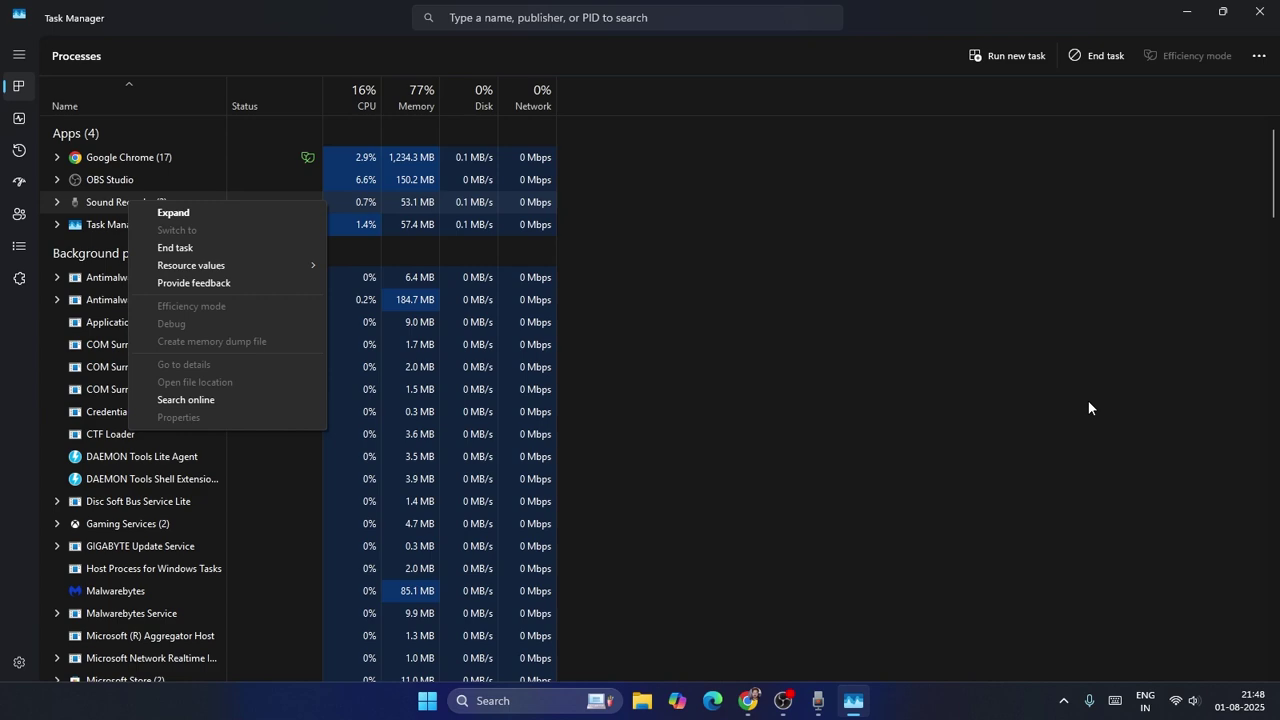
left_click(808, 330)
scroll(748, 360, "down", 5)
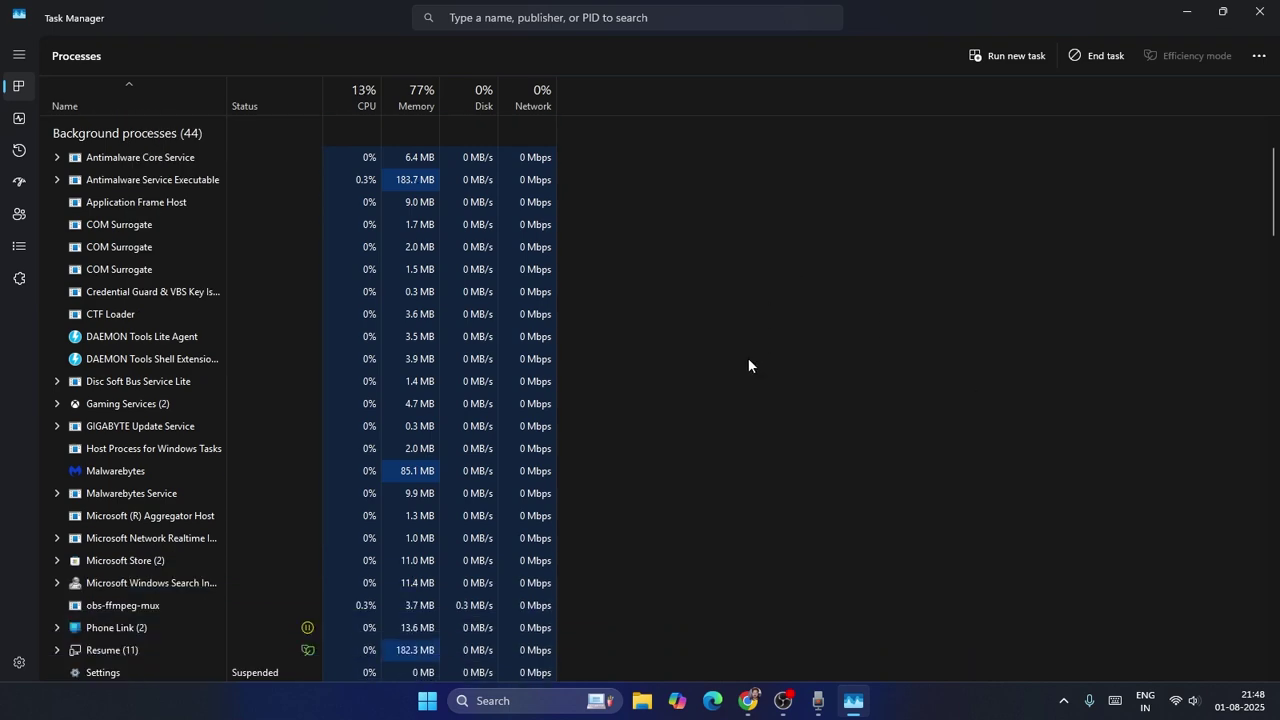
scroll(748, 360, "down", 4)
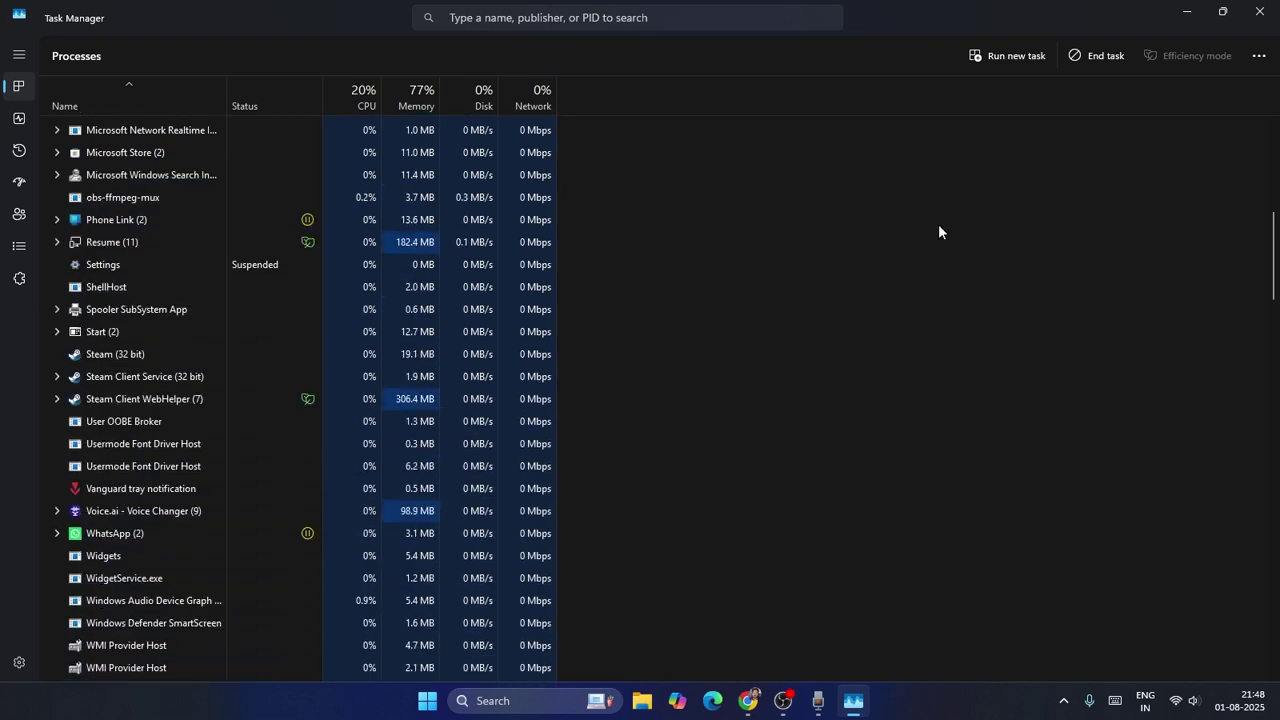
left_click(1259, 11)
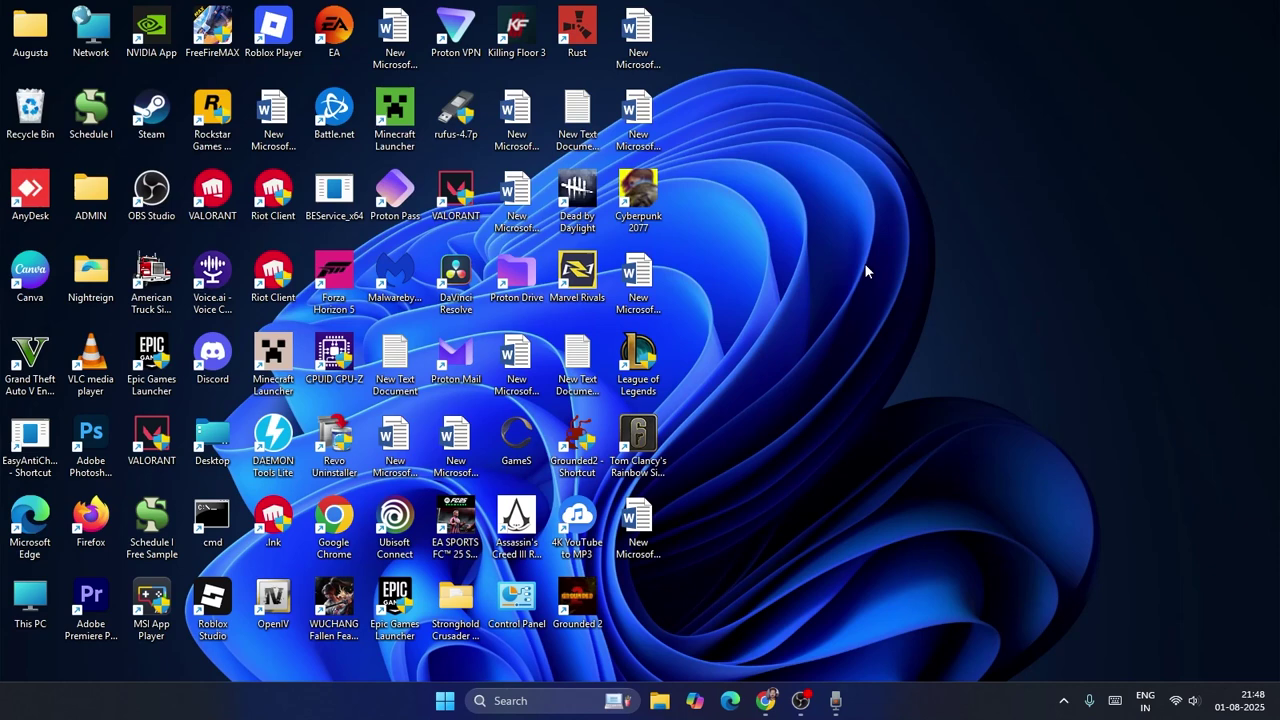
Step: Switch to Google Chrome, search for "nvidia app download", open NVIDIA's official app download page and minimize the browser
left_click(765, 700)
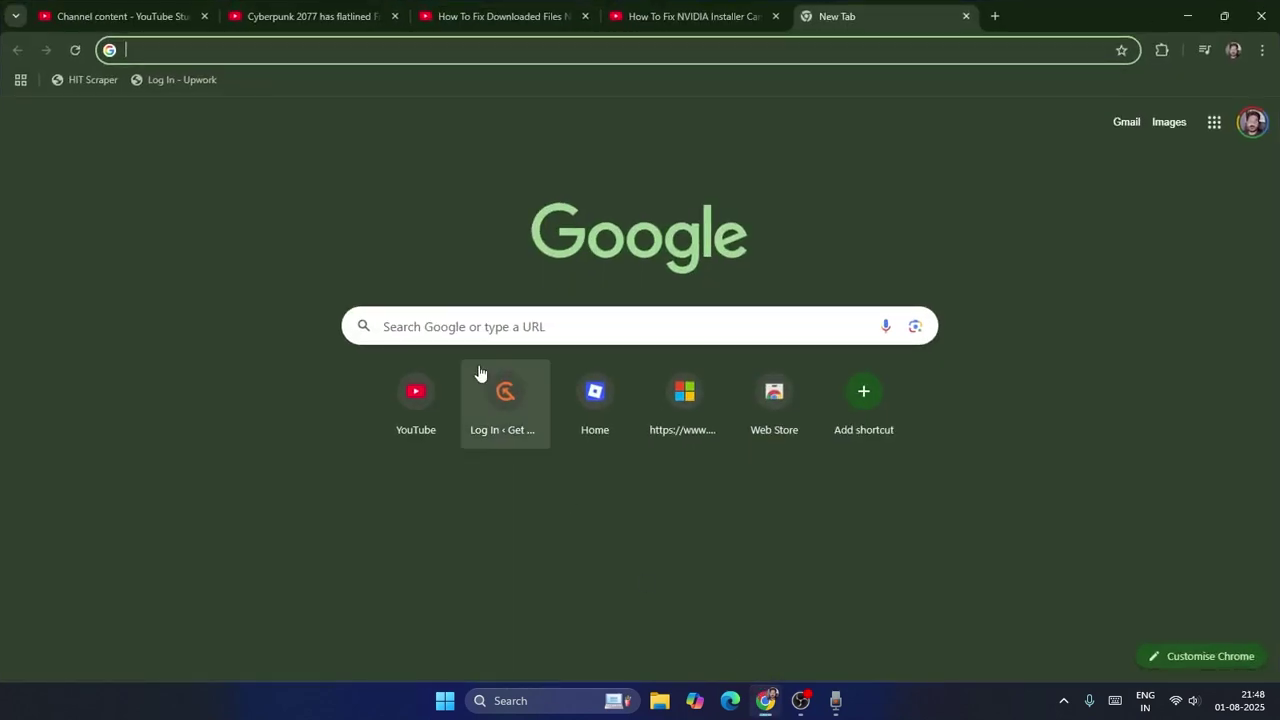
left_click(463, 332)
type("nvidia app")
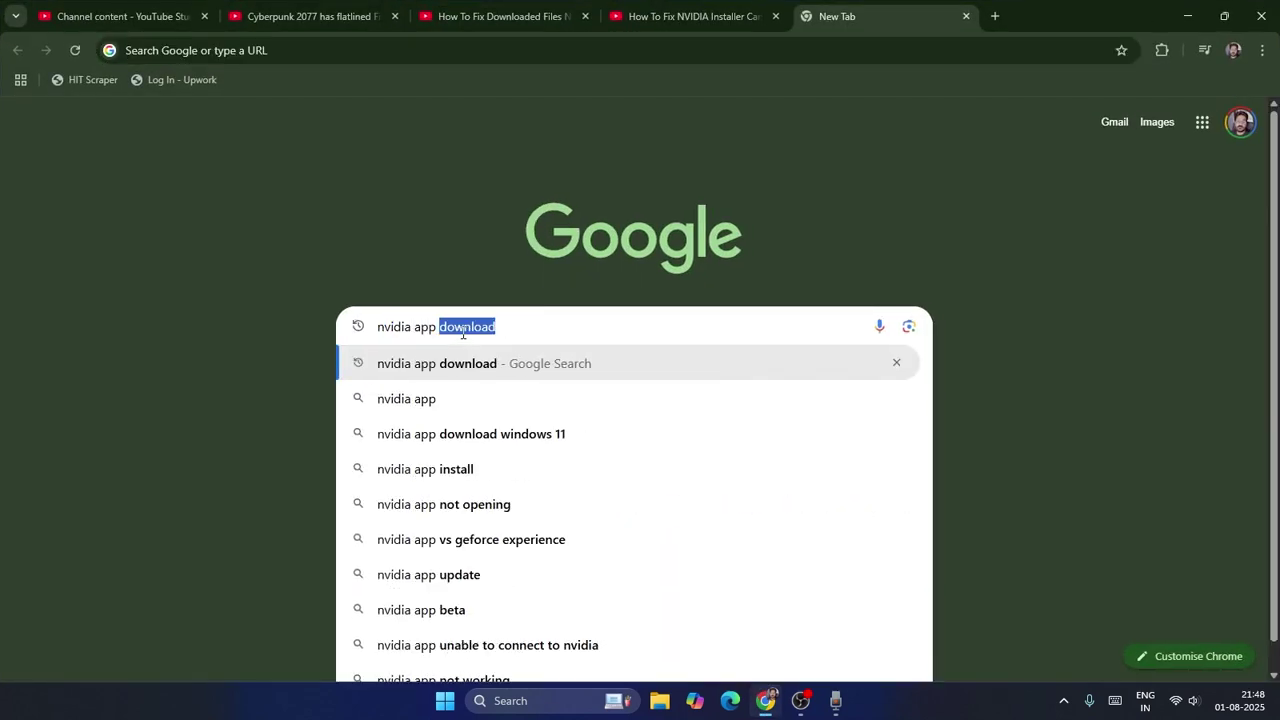
key("Down")
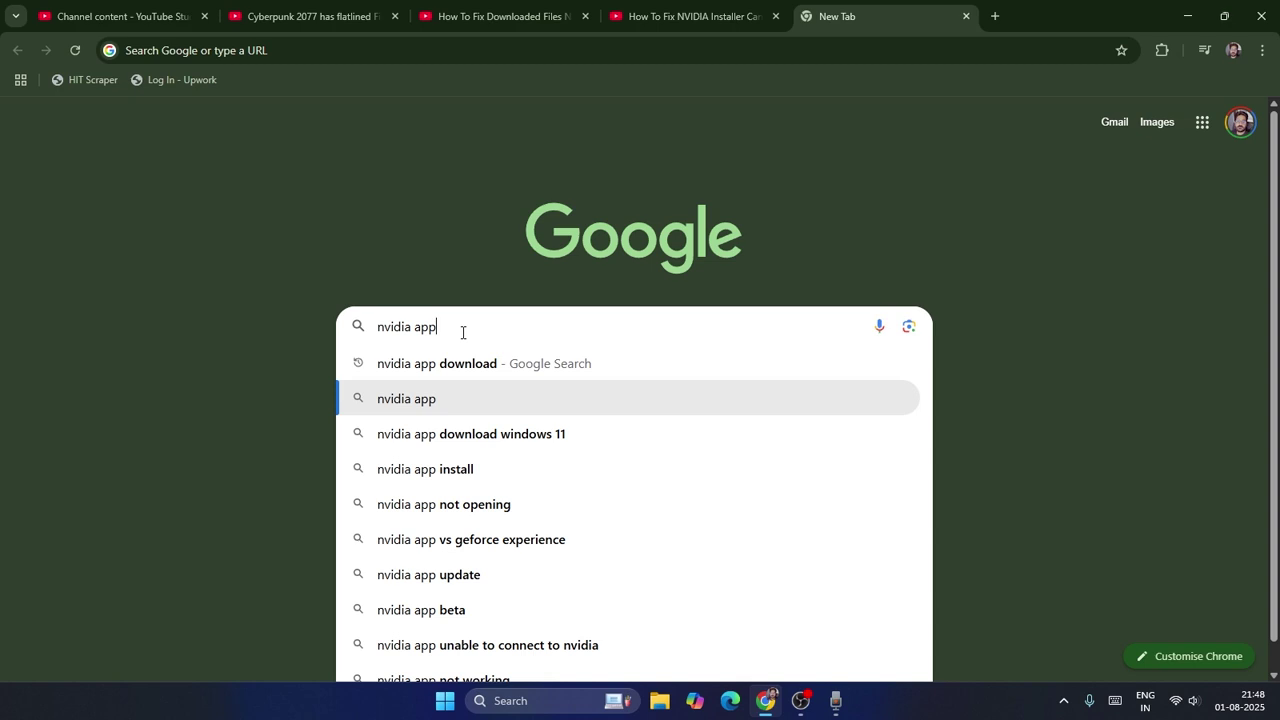
key("Up")
key("Return")
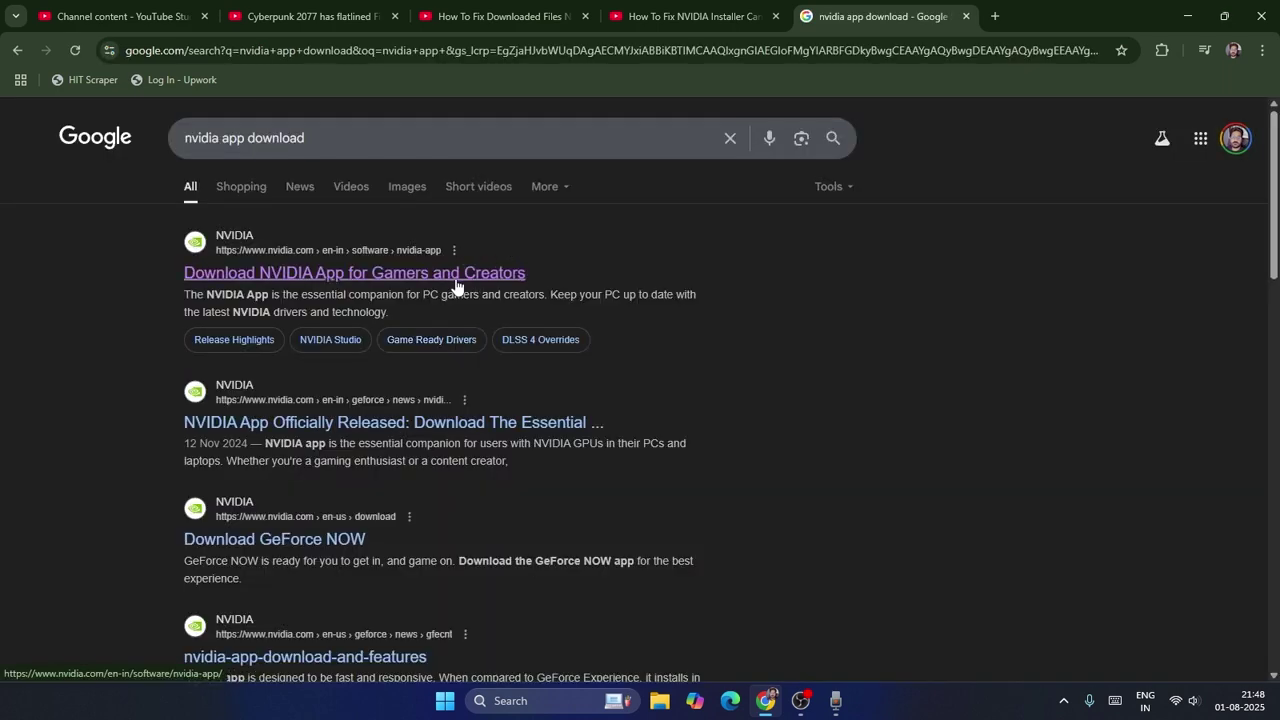
left_click(444, 274)
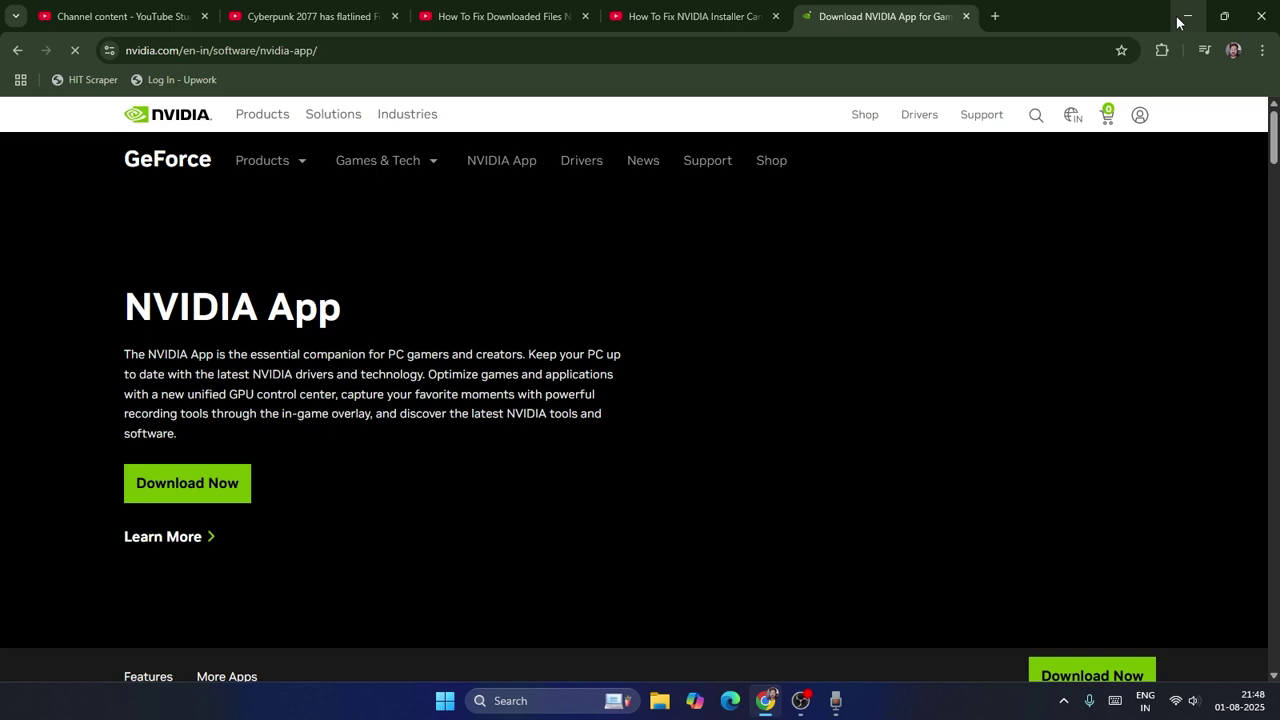
left_click(1187, 16)
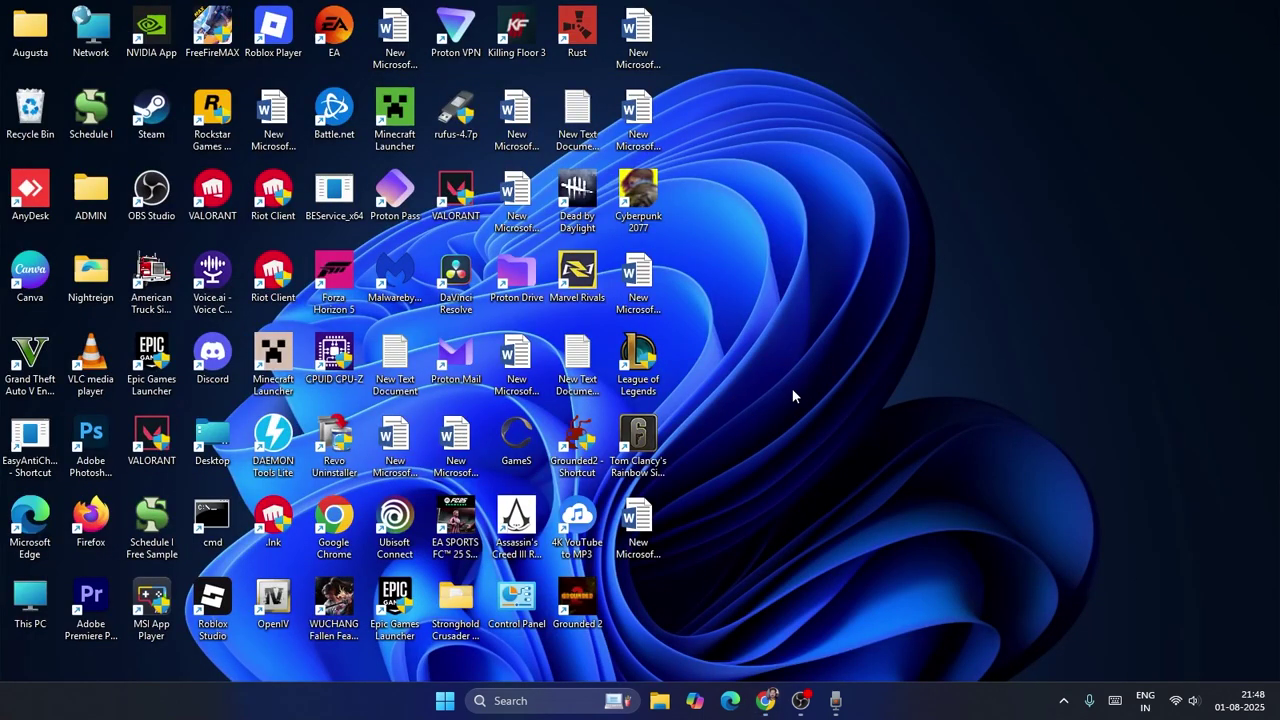
Step: Search Windows for "services" and open the Services console
left_click(519, 700)
type("services")
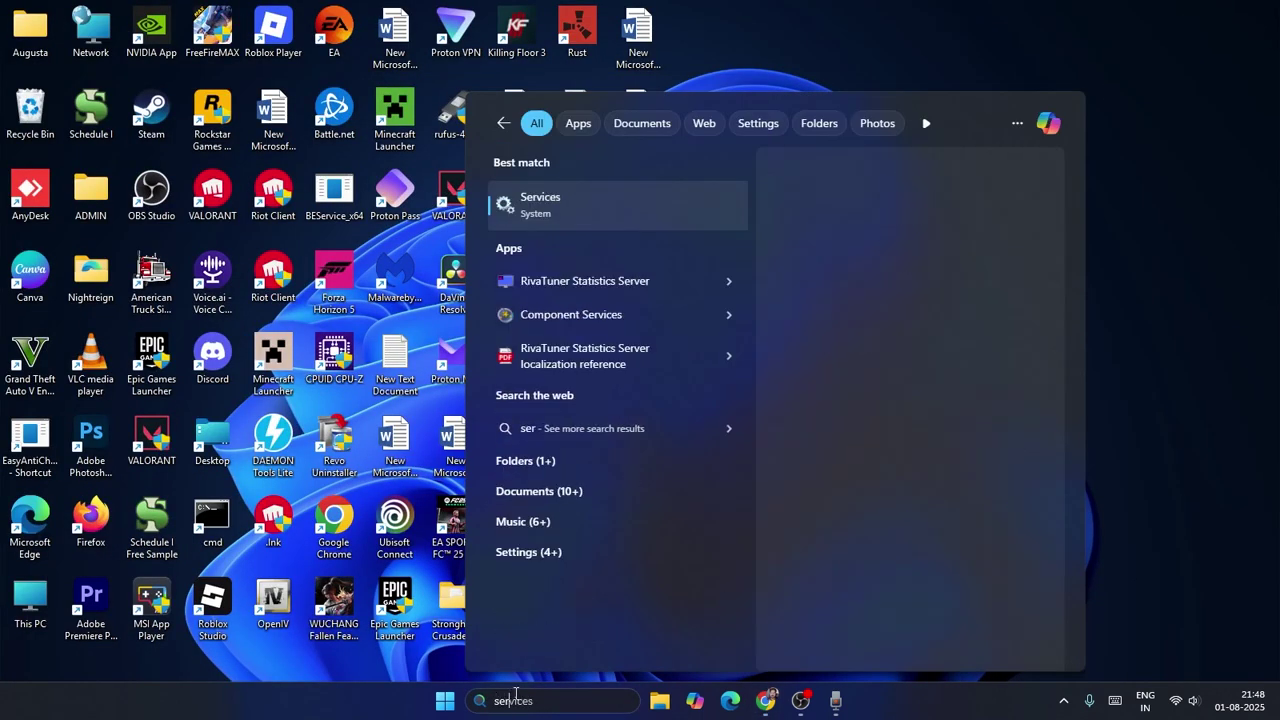
left_click(740, 196)
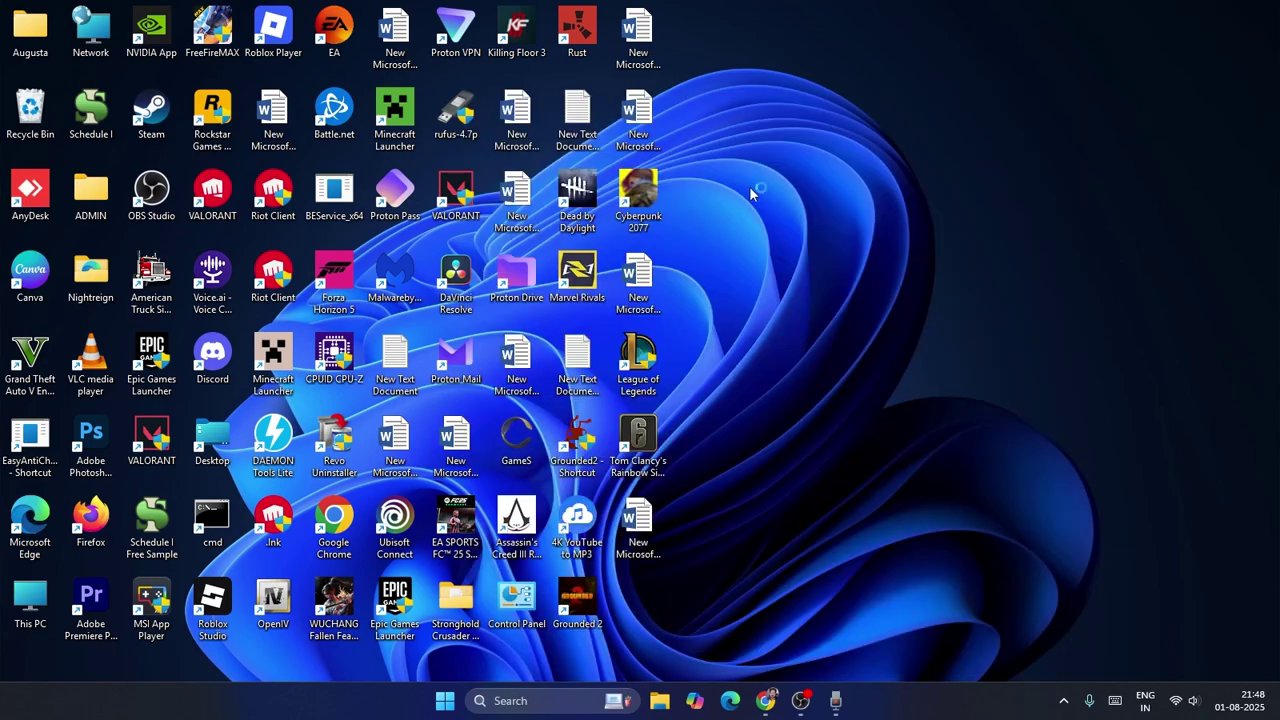
Step: Refresh the Task Scheduler service in the list of local services and close the Services console
scroll(366, 288, "down", 20)
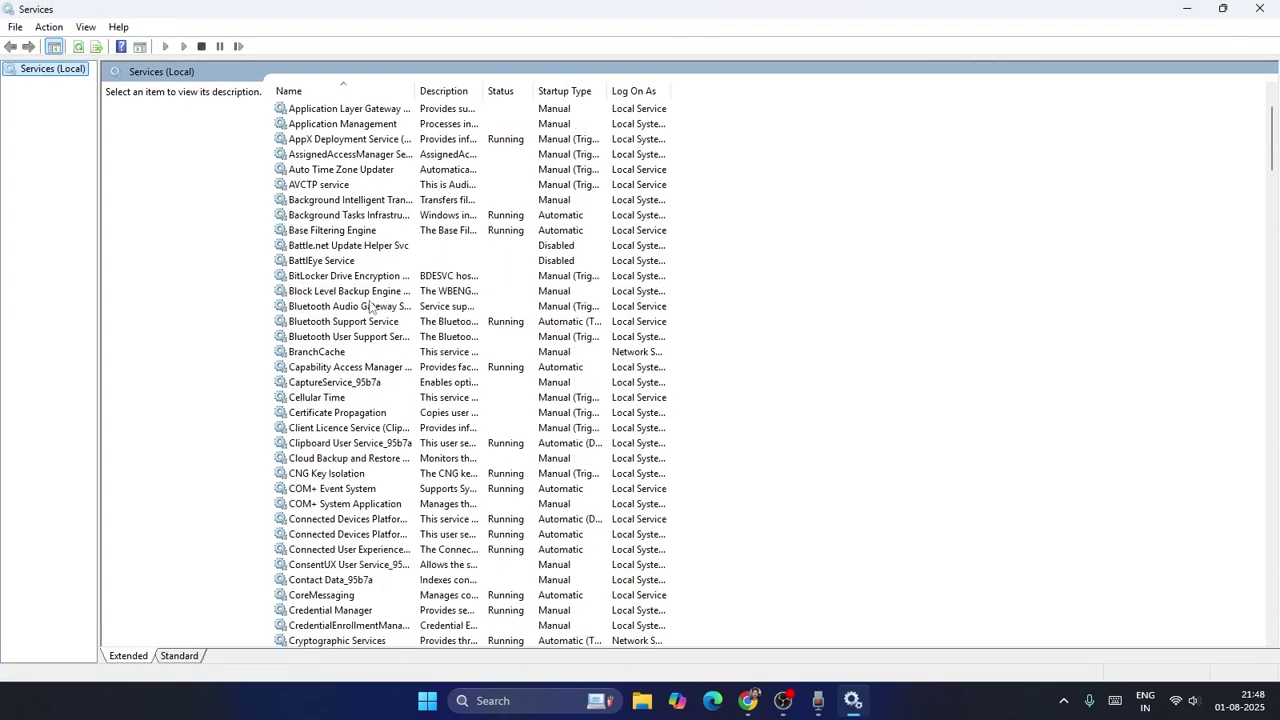
scroll(370, 308, "down", 20)
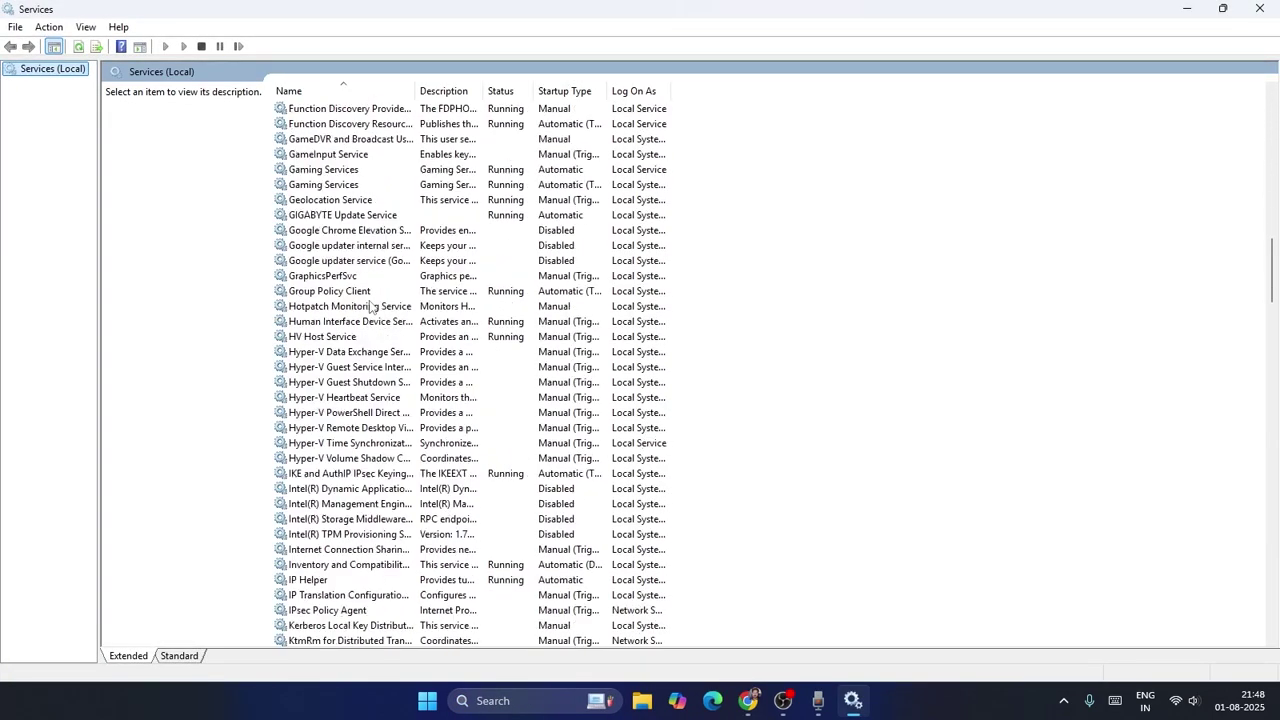
scroll(370, 308, "down", 20)
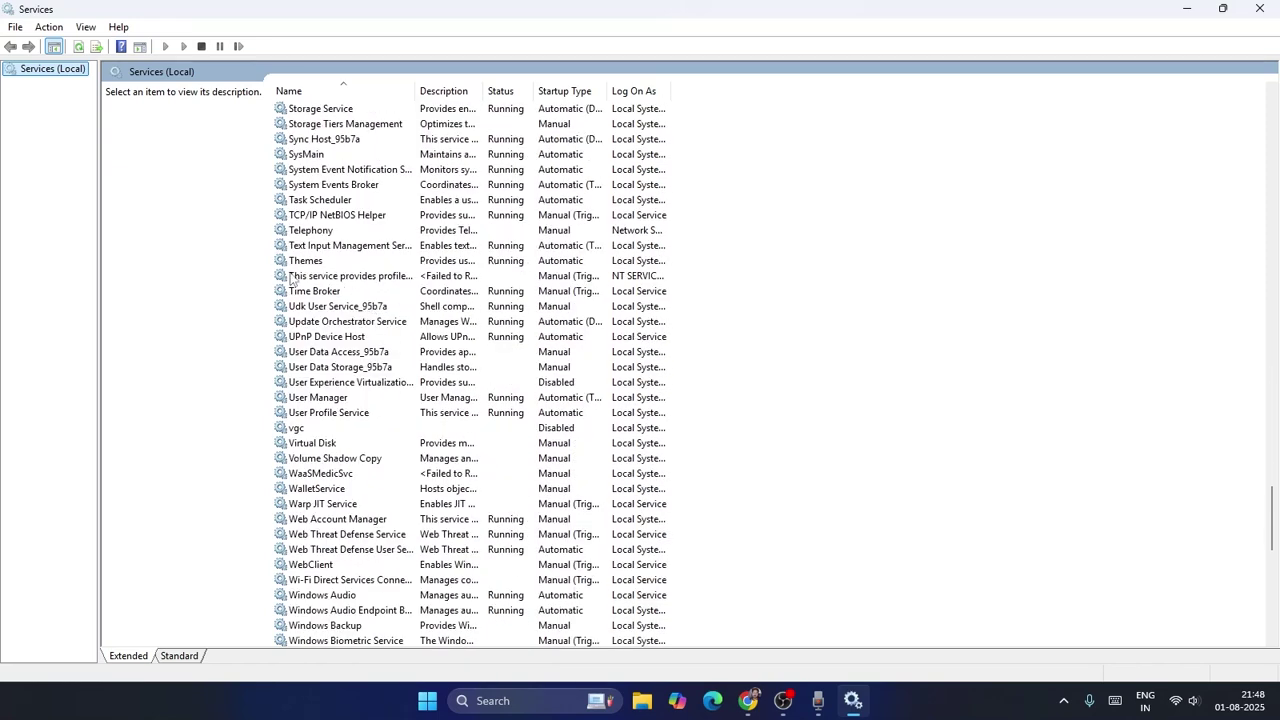
scroll(340, 318, "up", 1)
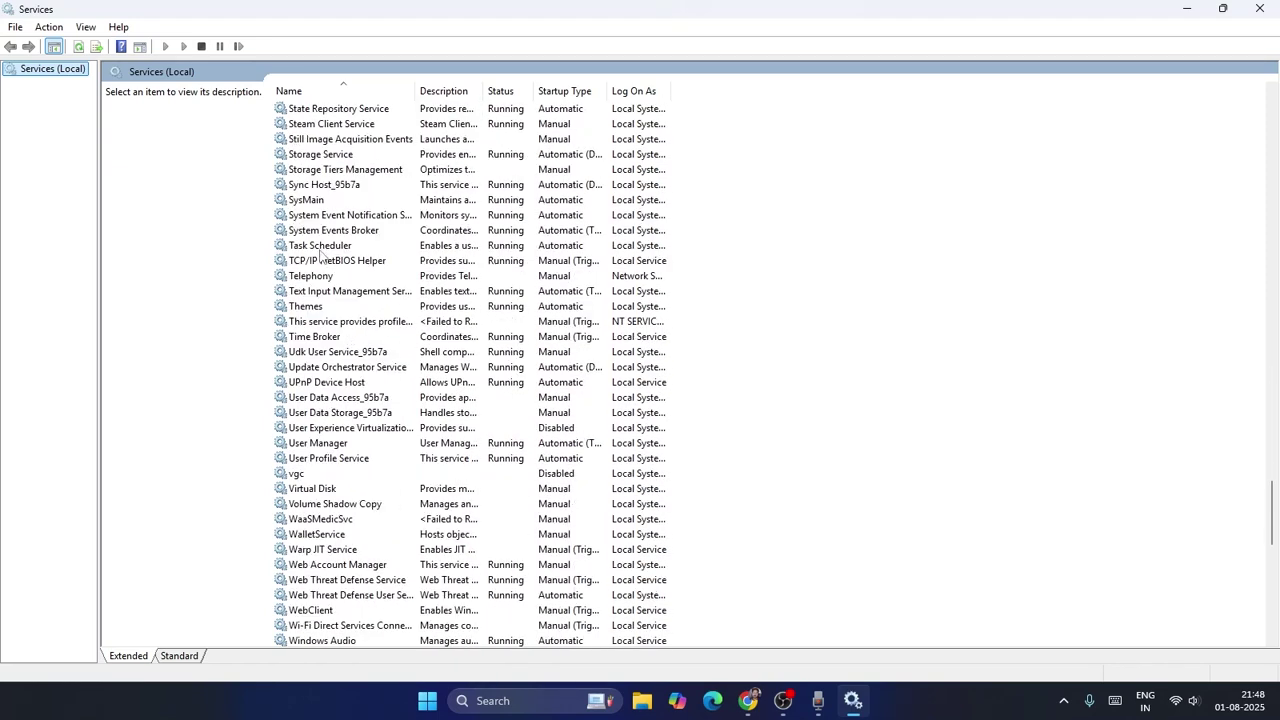
left_click(351, 248)
right_click(401, 254)
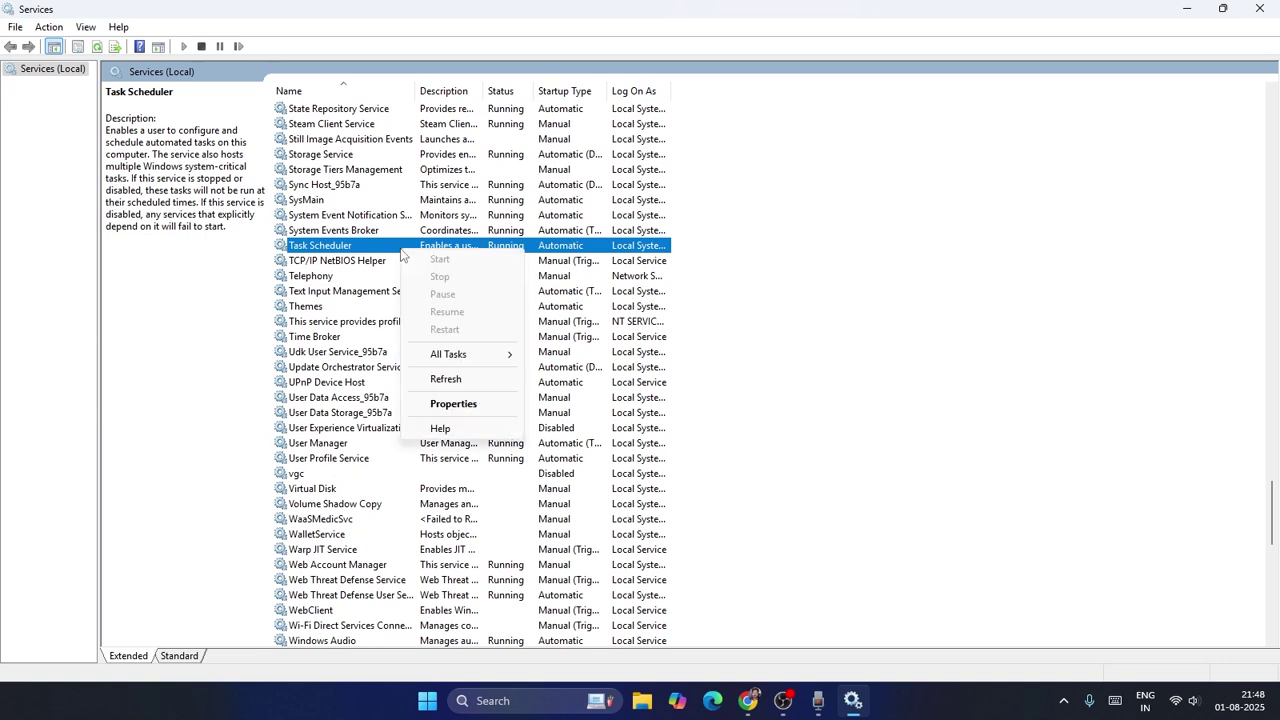
left_click(448, 382)
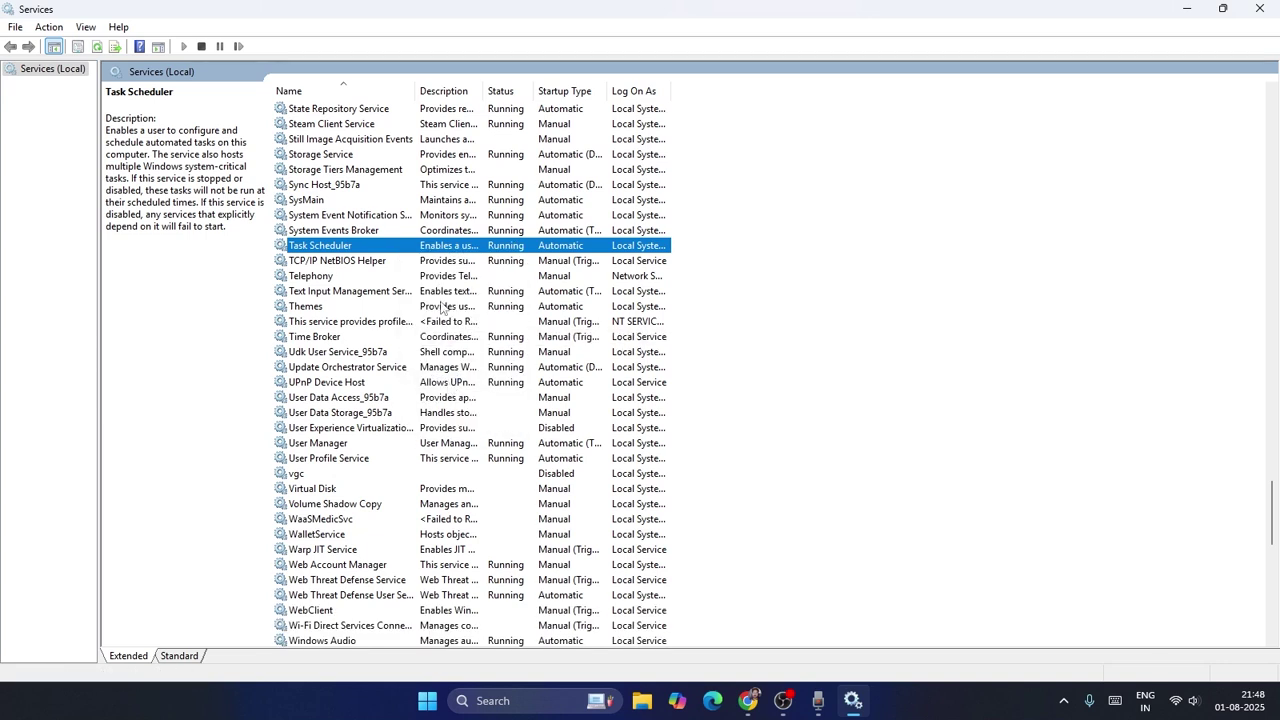
left_click(1263, 8)
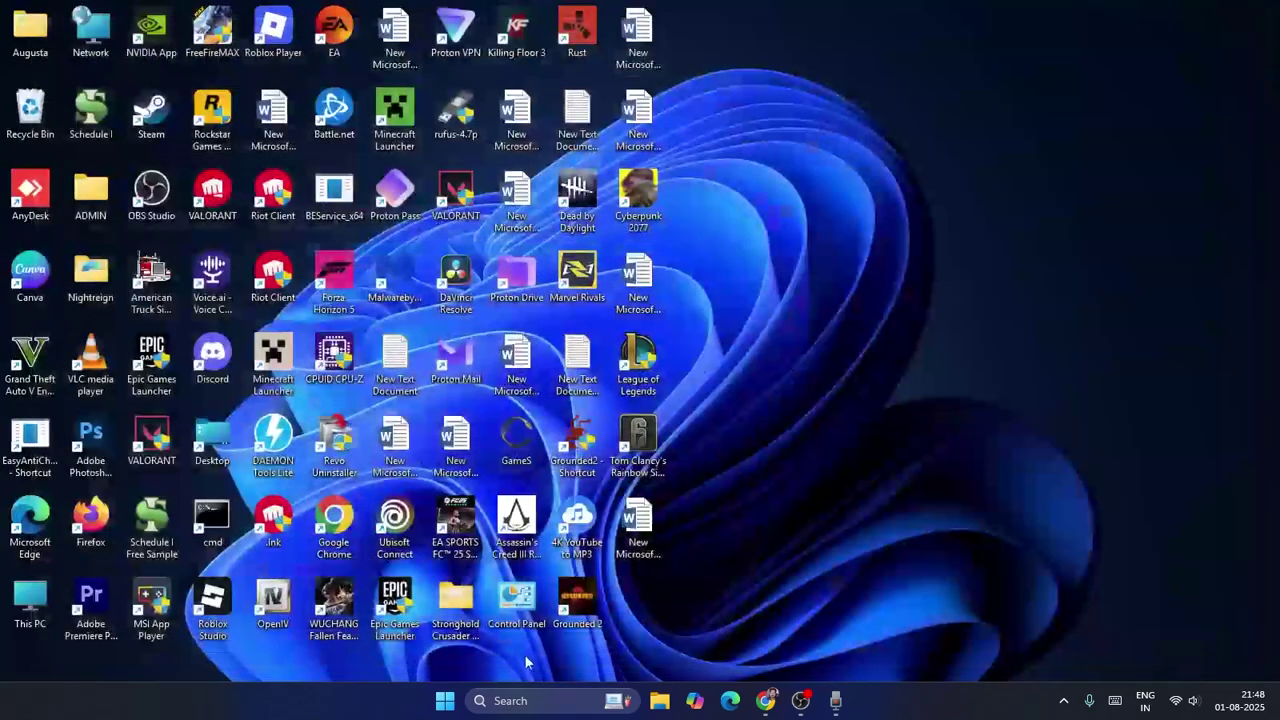
Step: Open Device Manager and maximize its window
right_click(446, 702)
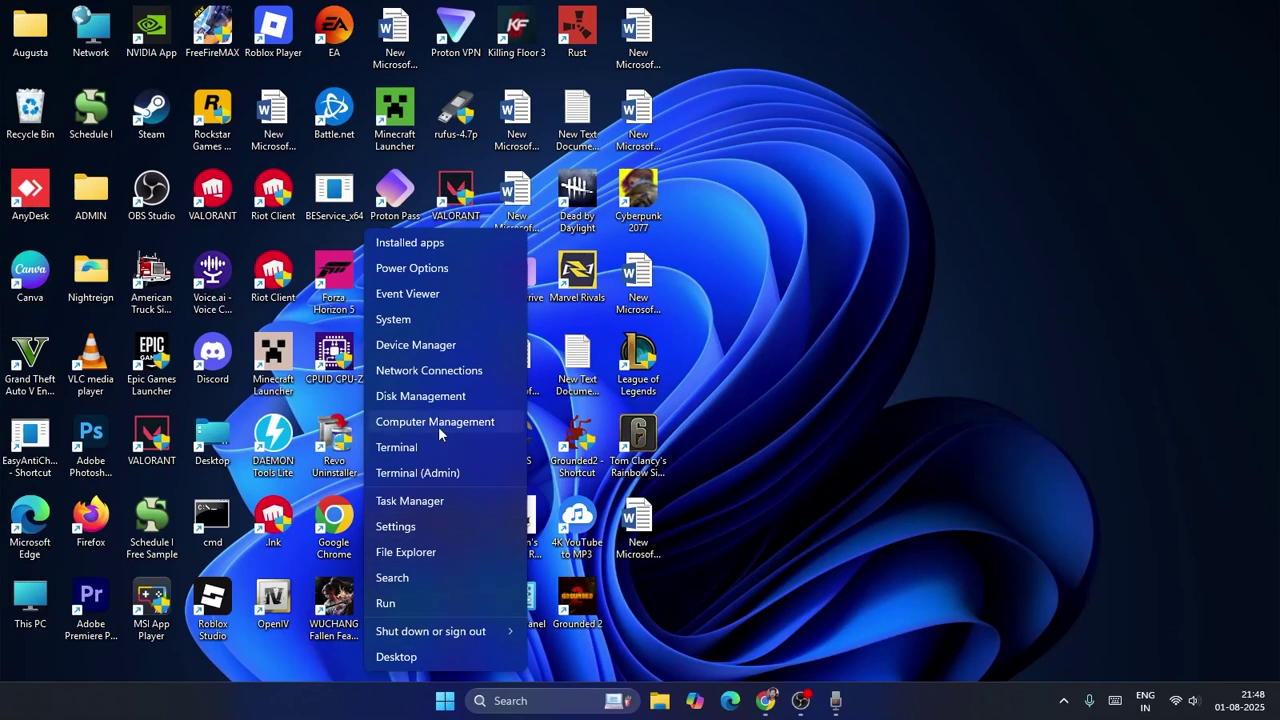
left_click(433, 346)
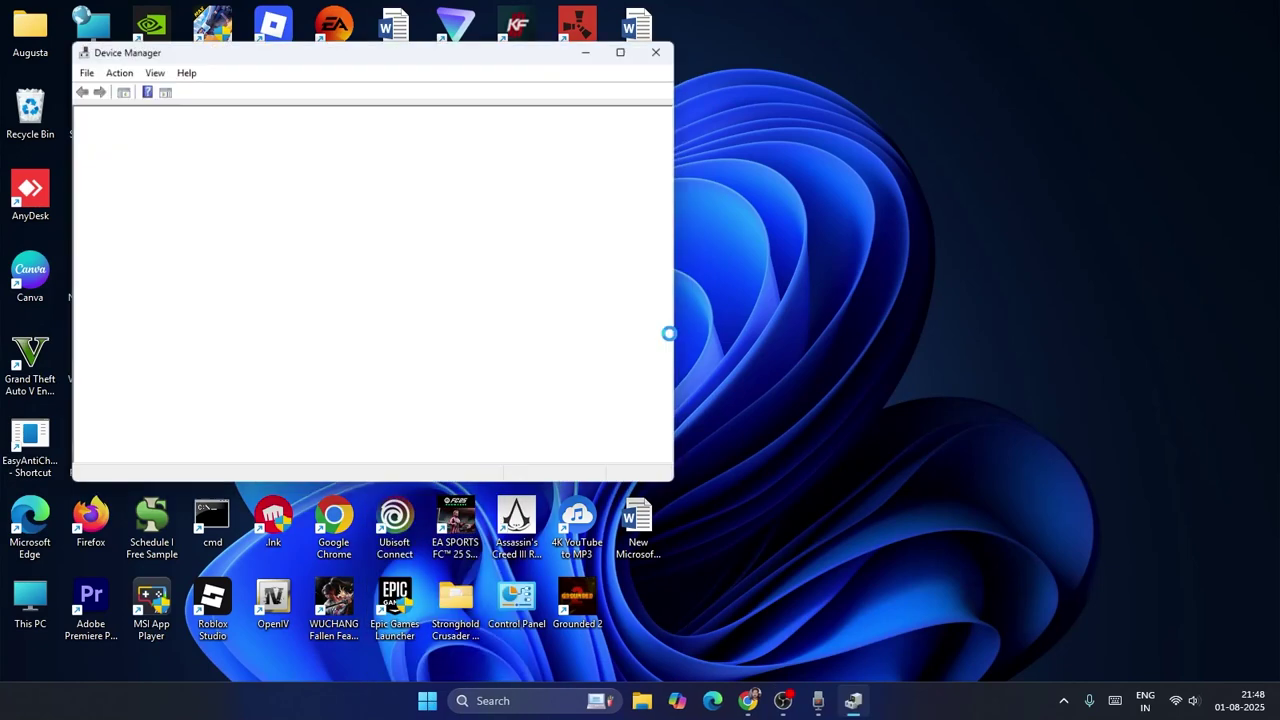
left_click(631, 46)
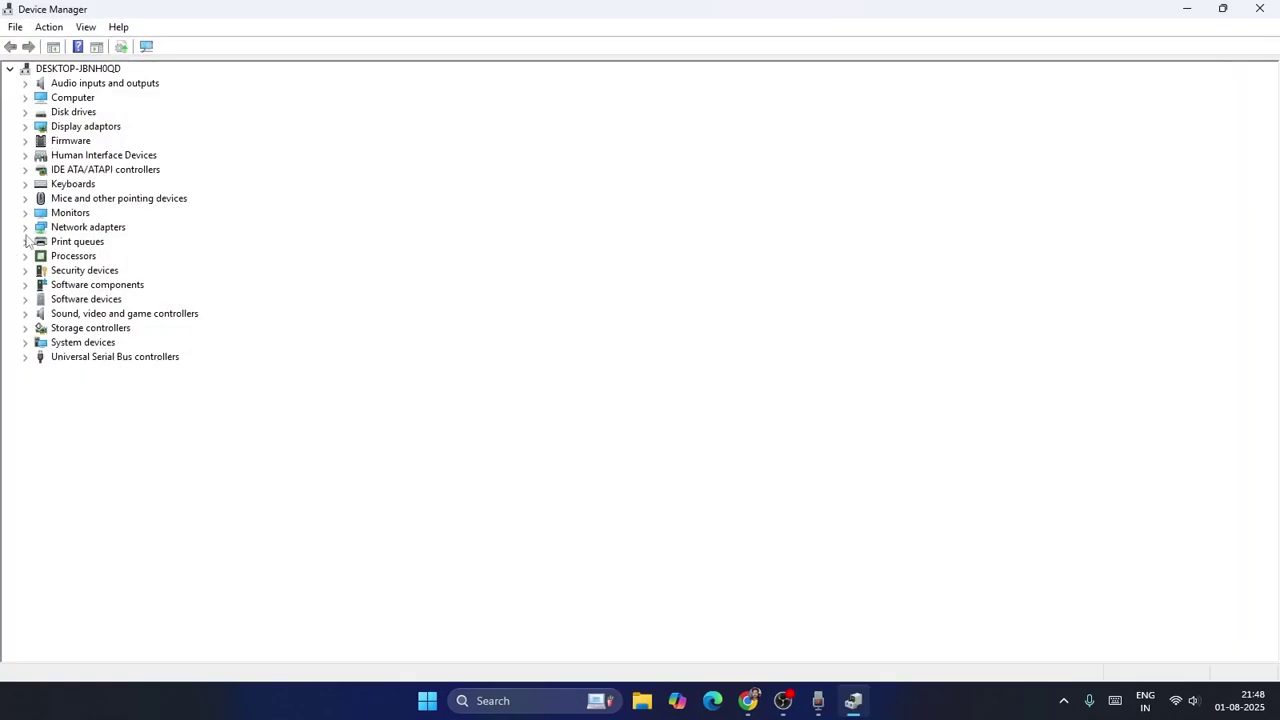
Step: Run an automatic driver search for the NVIDIA GeForce GTX 1650 SUPER under Display adaptors, then close the update wizard and Device Manager
left_click(25, 126)
left_click(131, 143)
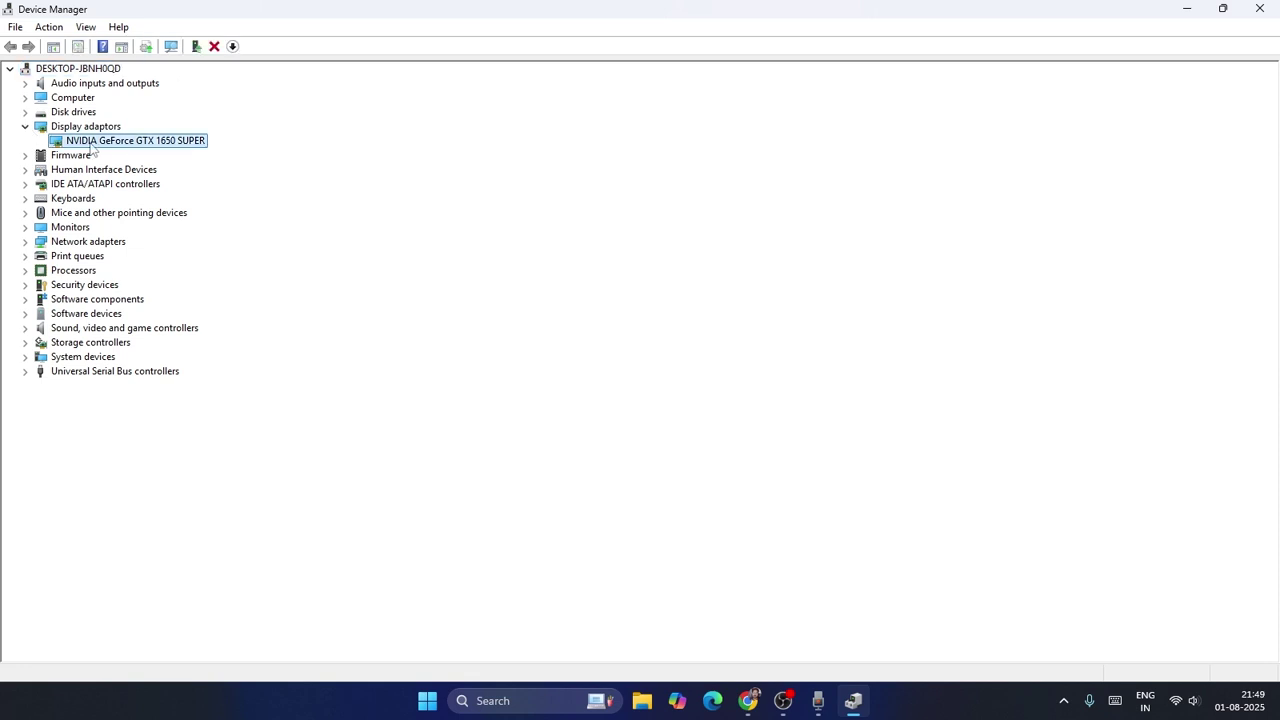
right_click(172, 145)
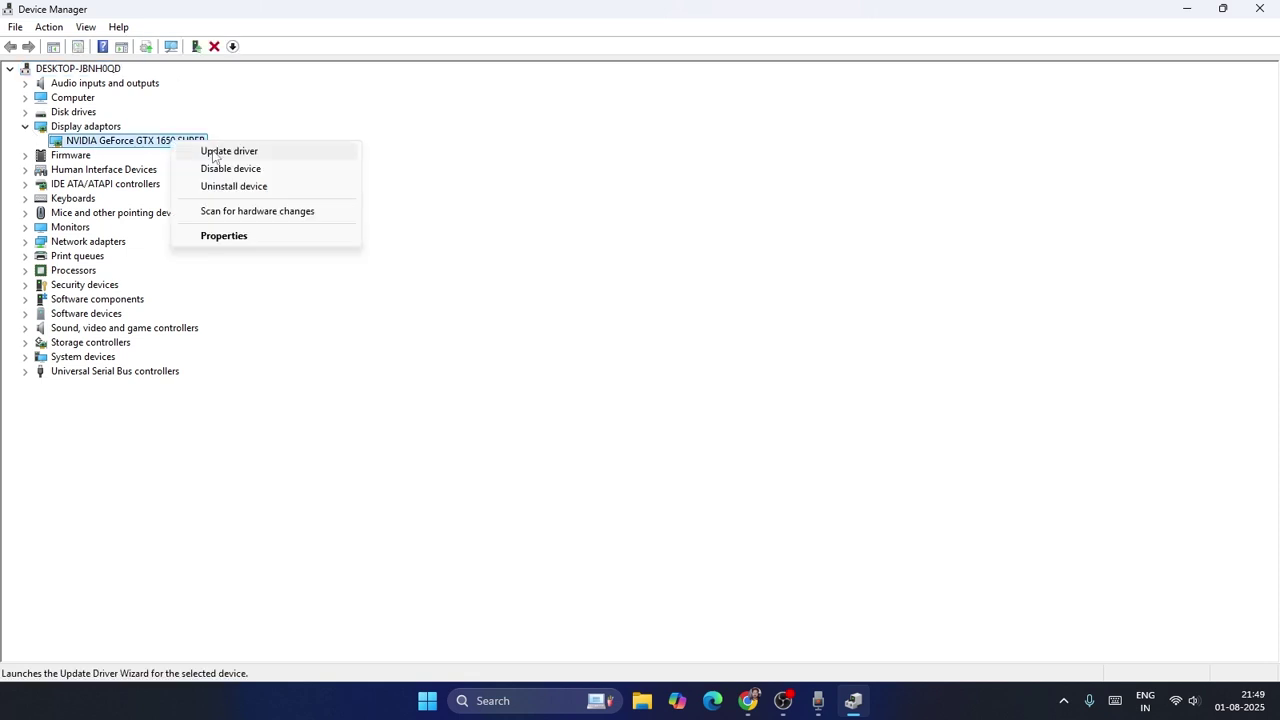
left_click(218, 151)
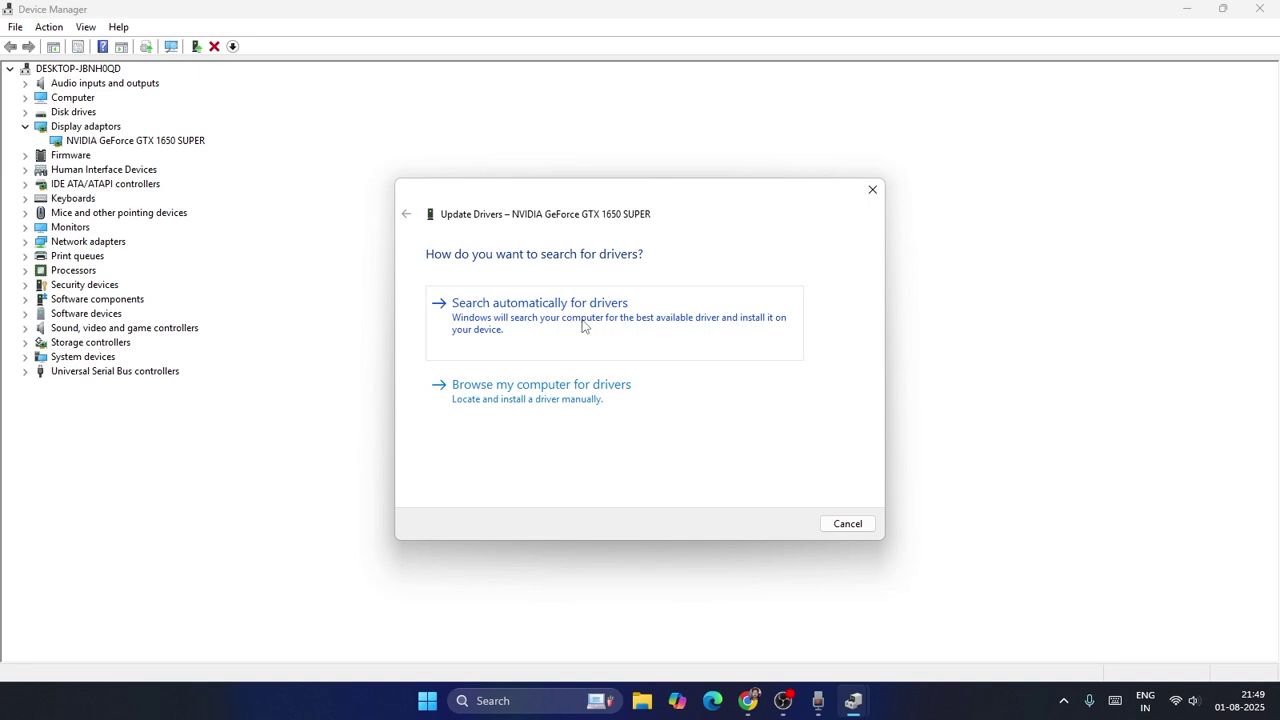
left_click(561, 325)
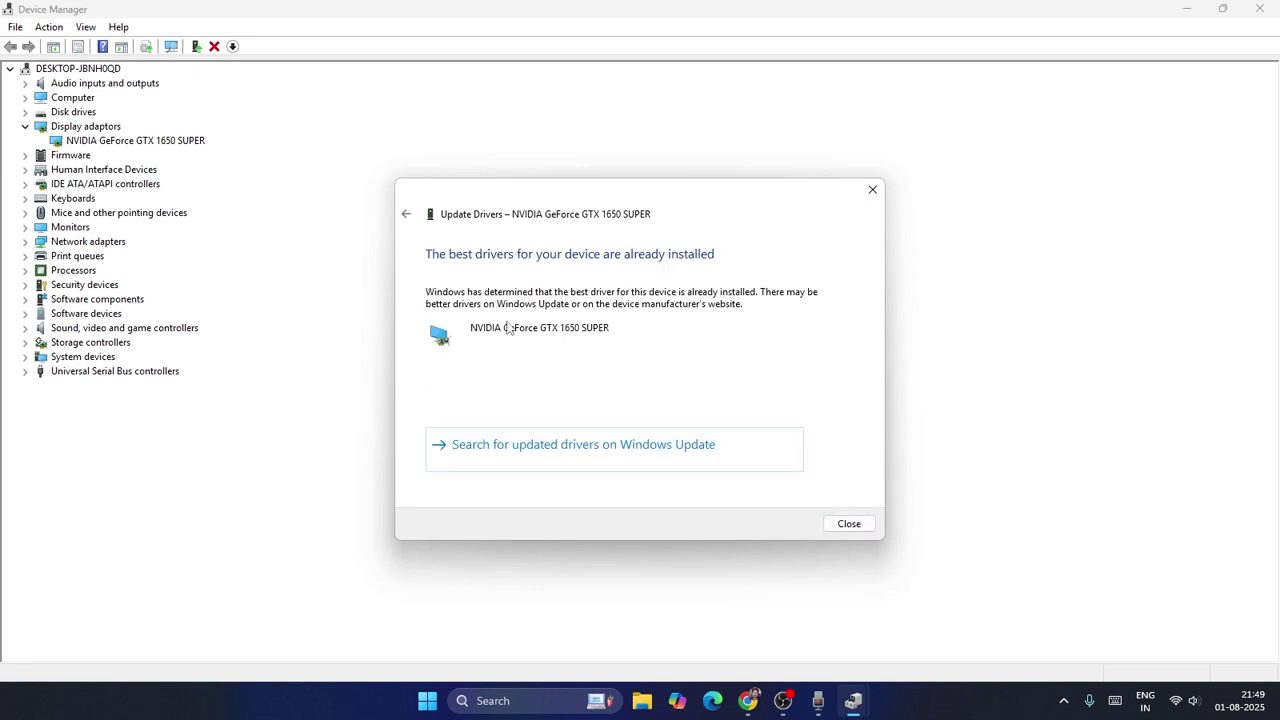
left_click(849, 524)
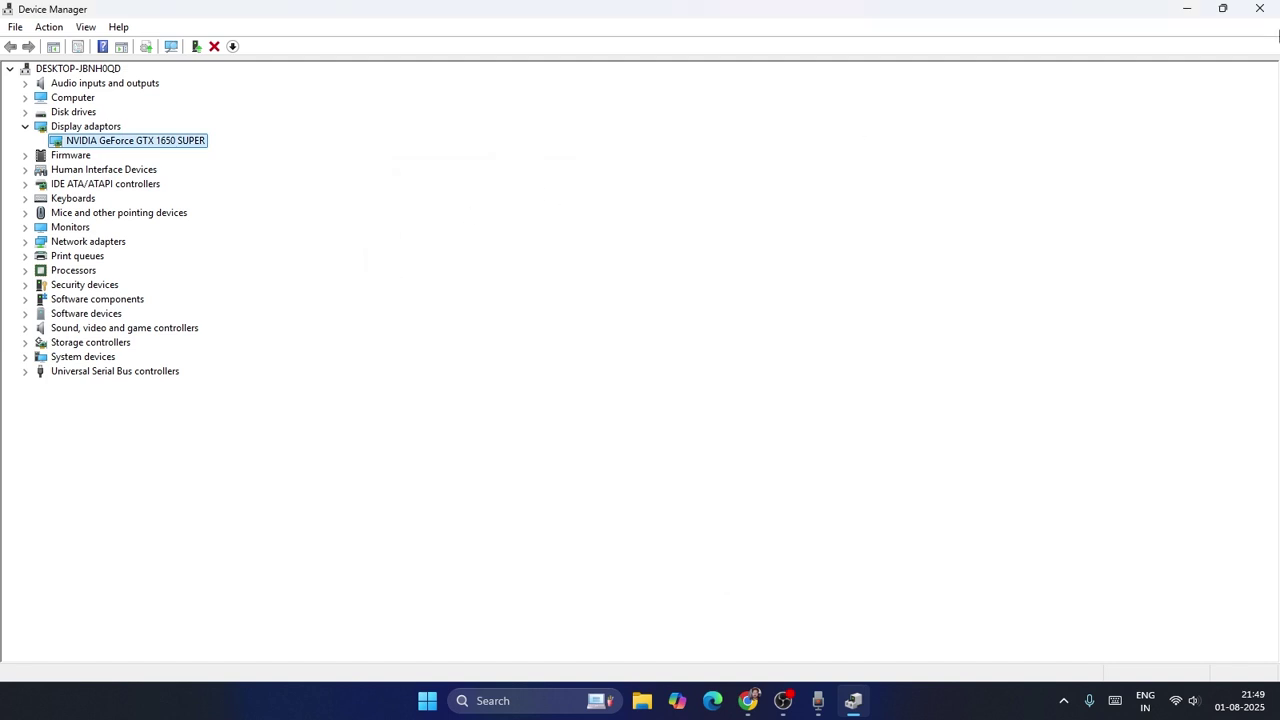
left_click(1275, 12)
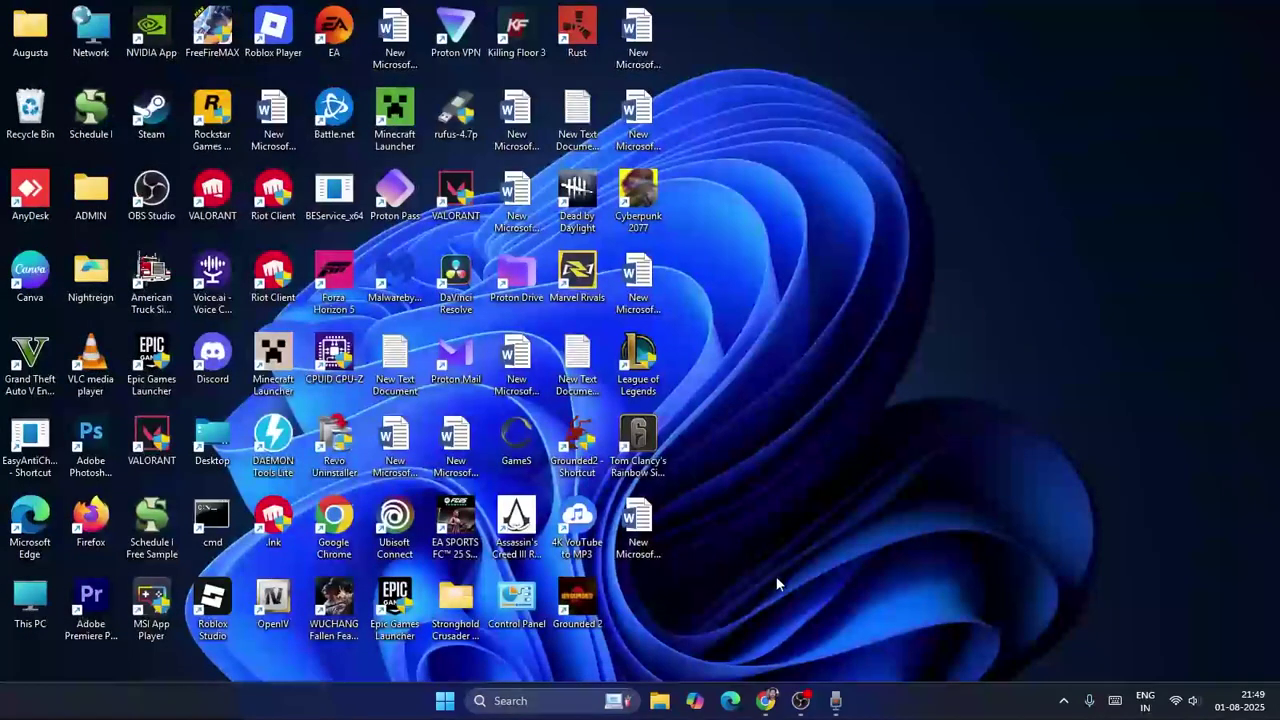
Step: Switch to Google Chrome, return to the "nvidia app download" search results, reopen NVIDIA's official app download page and minimize the browser
left_click(772, 710)
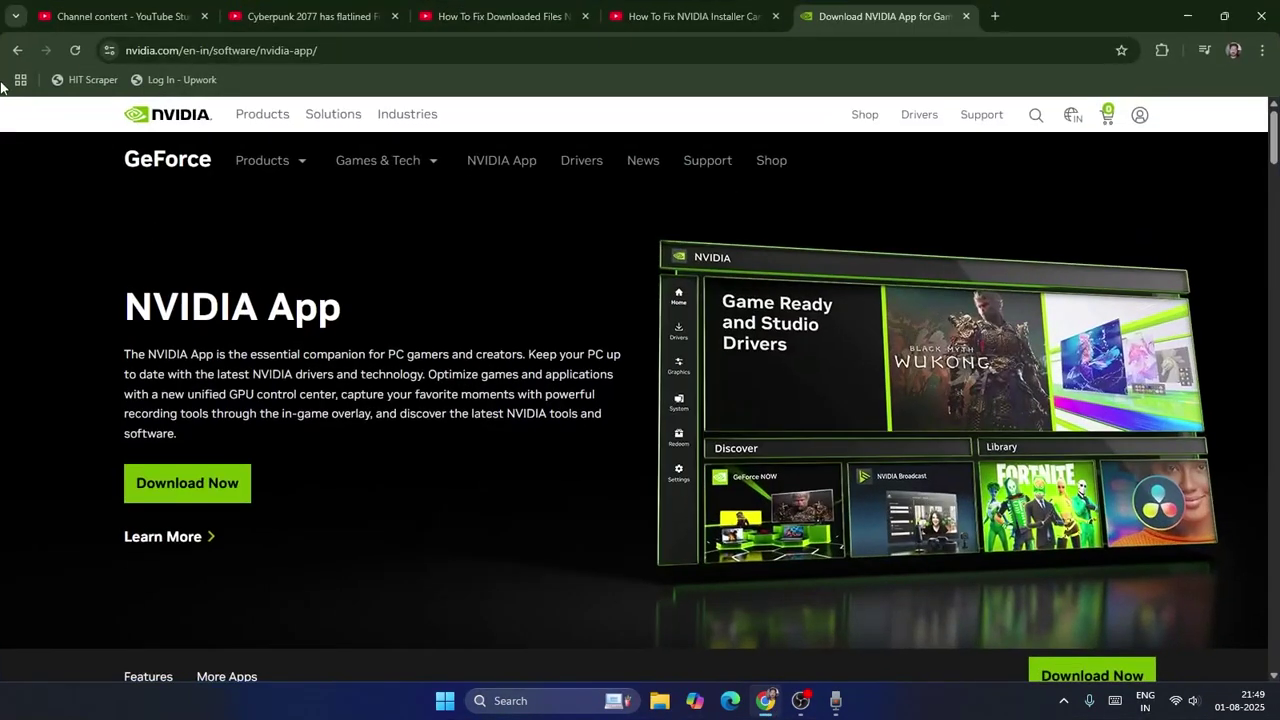
left_click(17, 50)
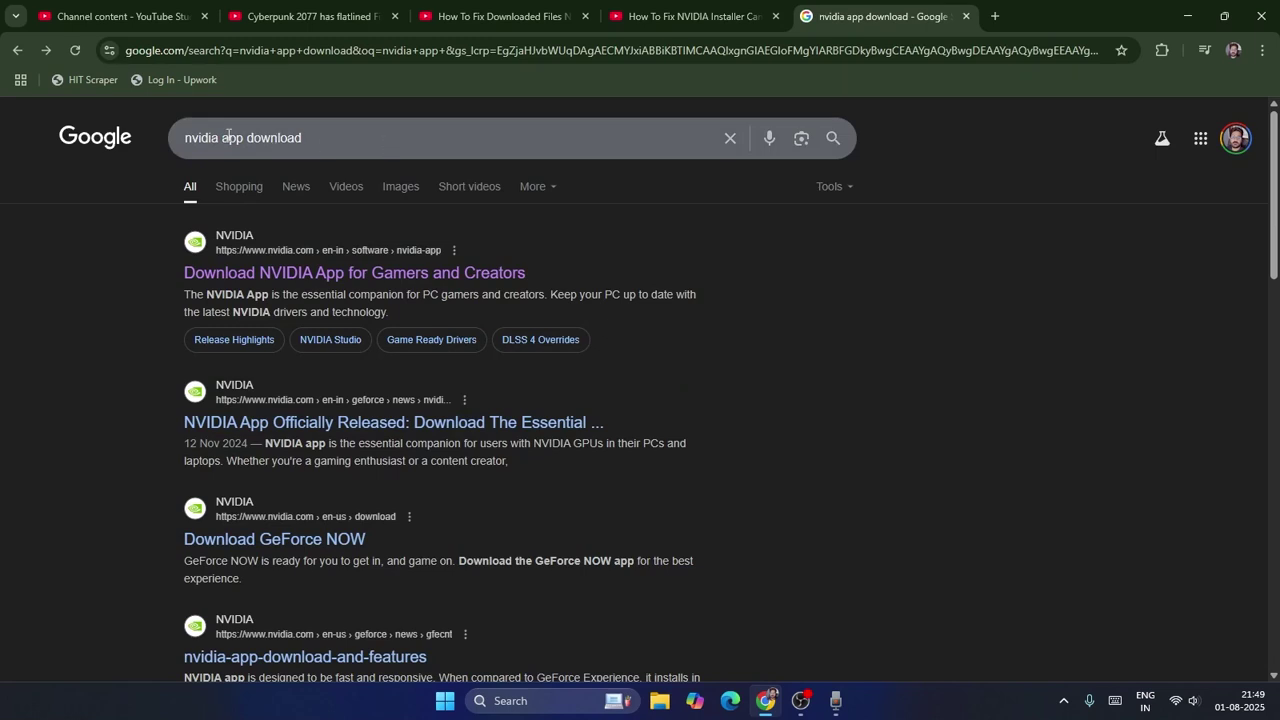
left_click_drag(244, 138, 163, 131)
left_click(308, 131)
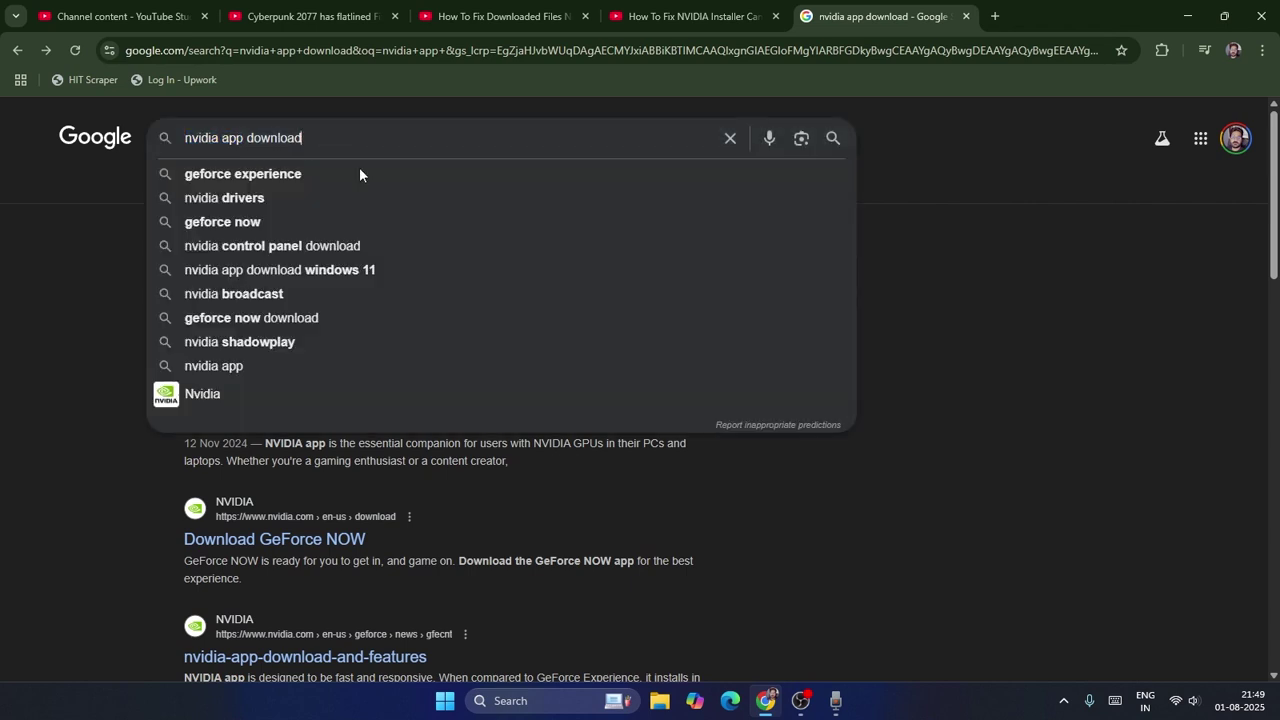
left_click(948, 254)
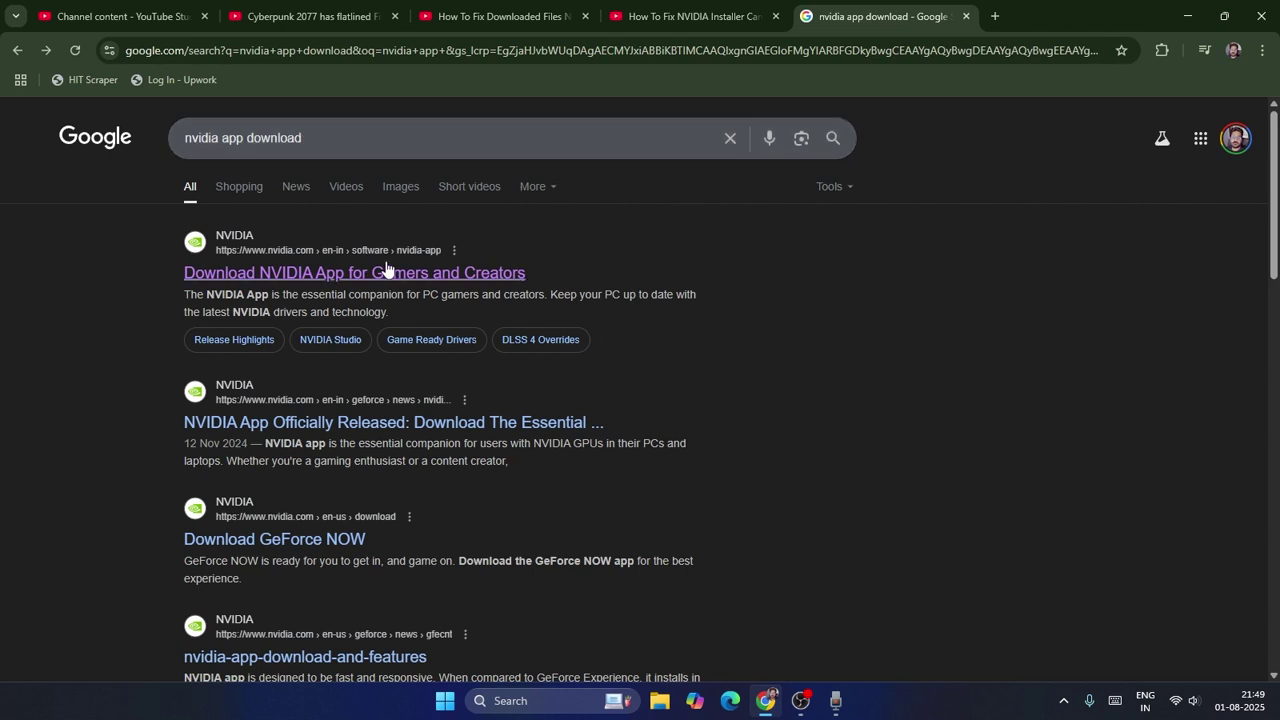
left_click(450, 274)
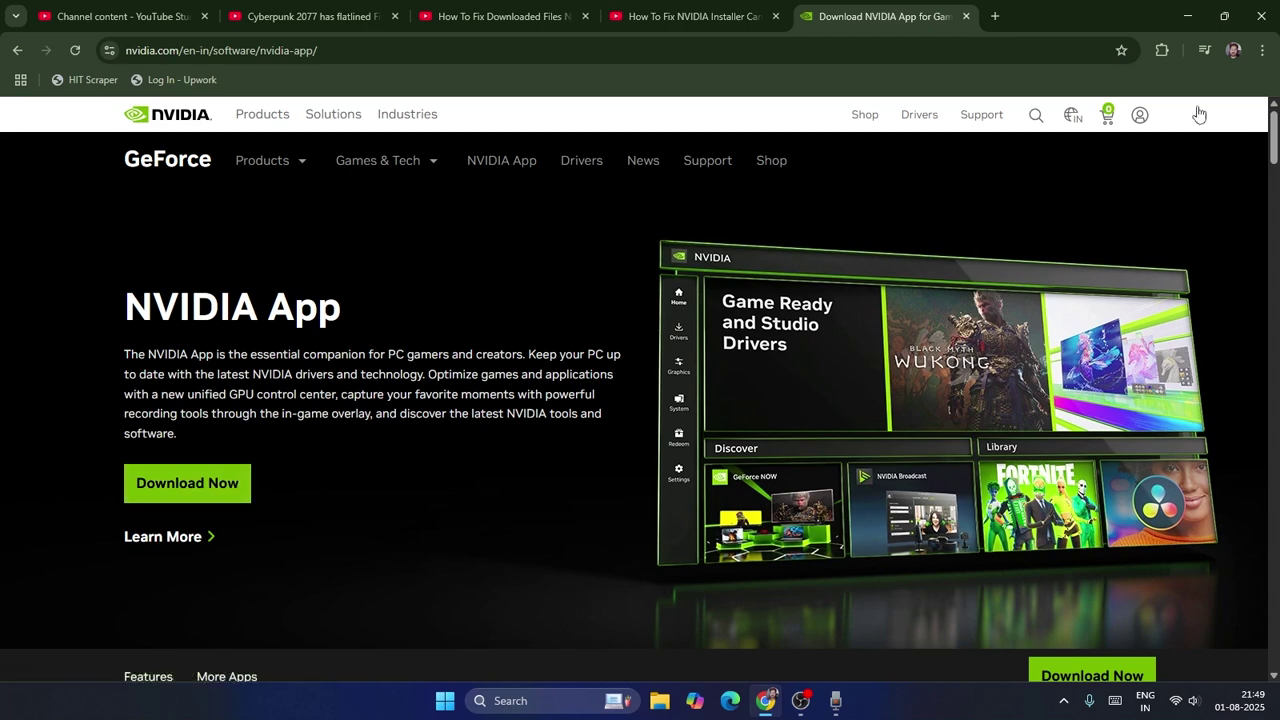
left_click(1182, 24)
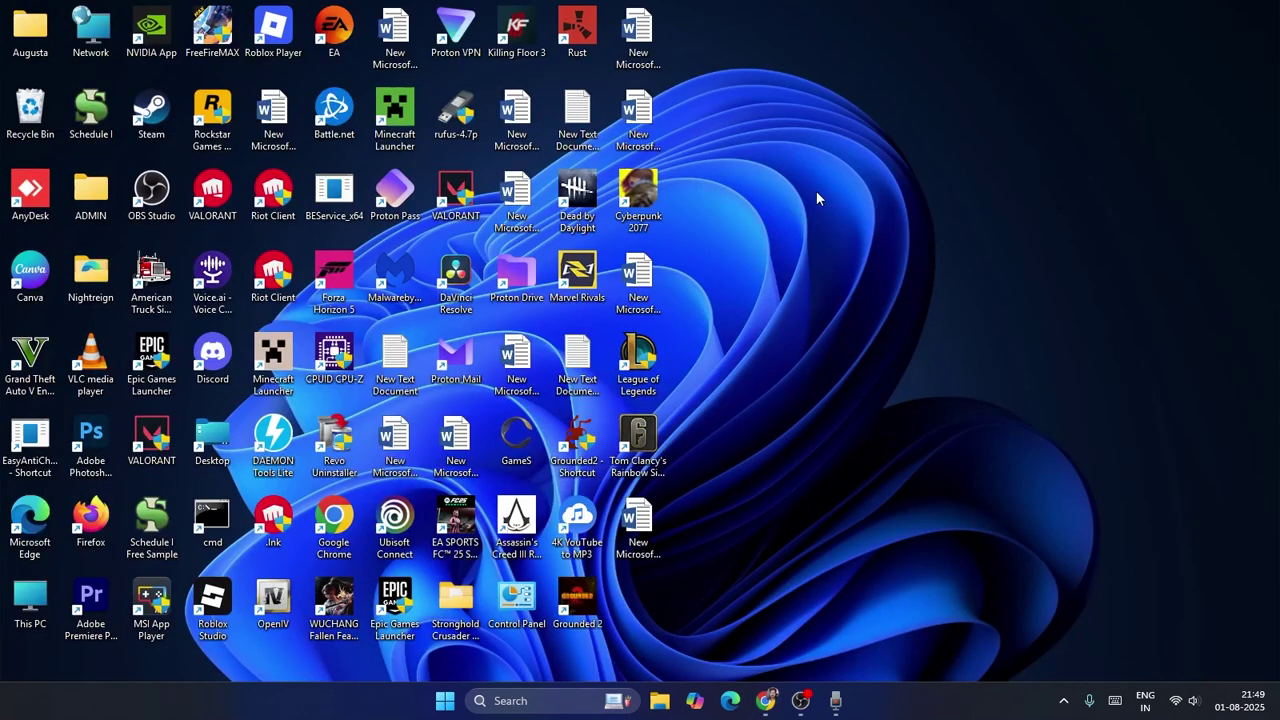